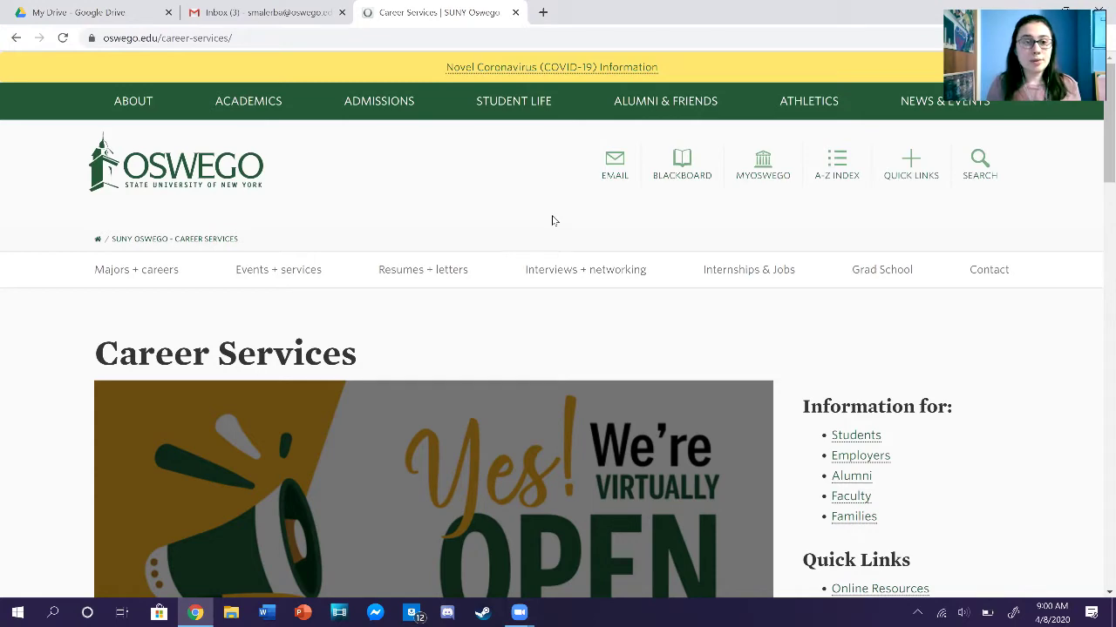
Step: Go from Career Services Online Resources to the hireOZ by Handshake page and open the student login
scroll(551, 220, "down", 3)
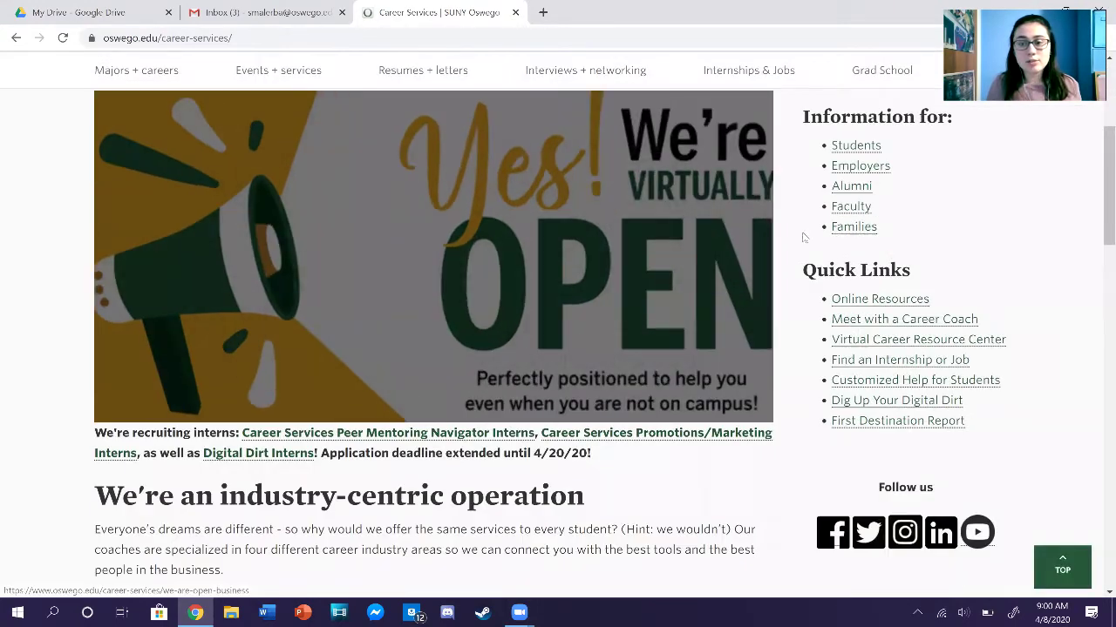
left_click(843, 301)
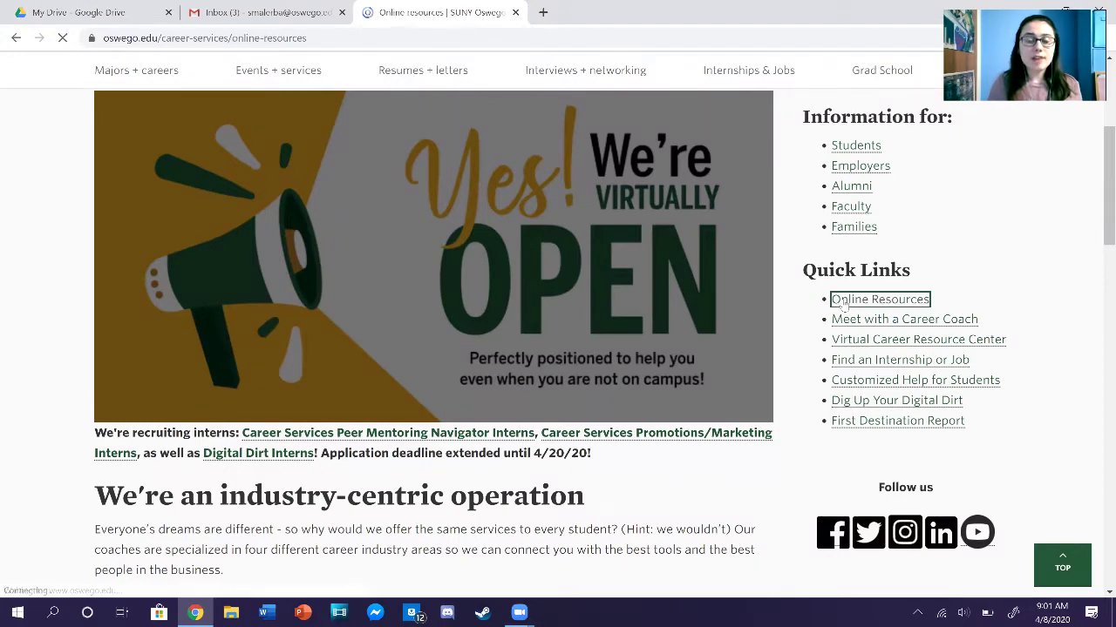
scroll(347, 349, "down", 2)
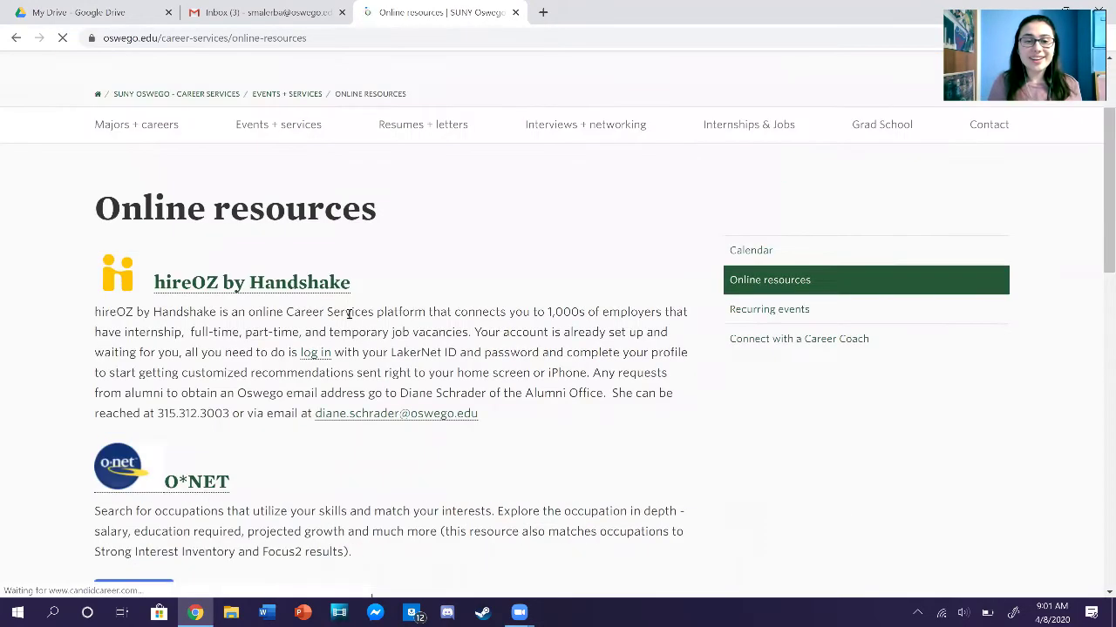
left_click(312, 292)
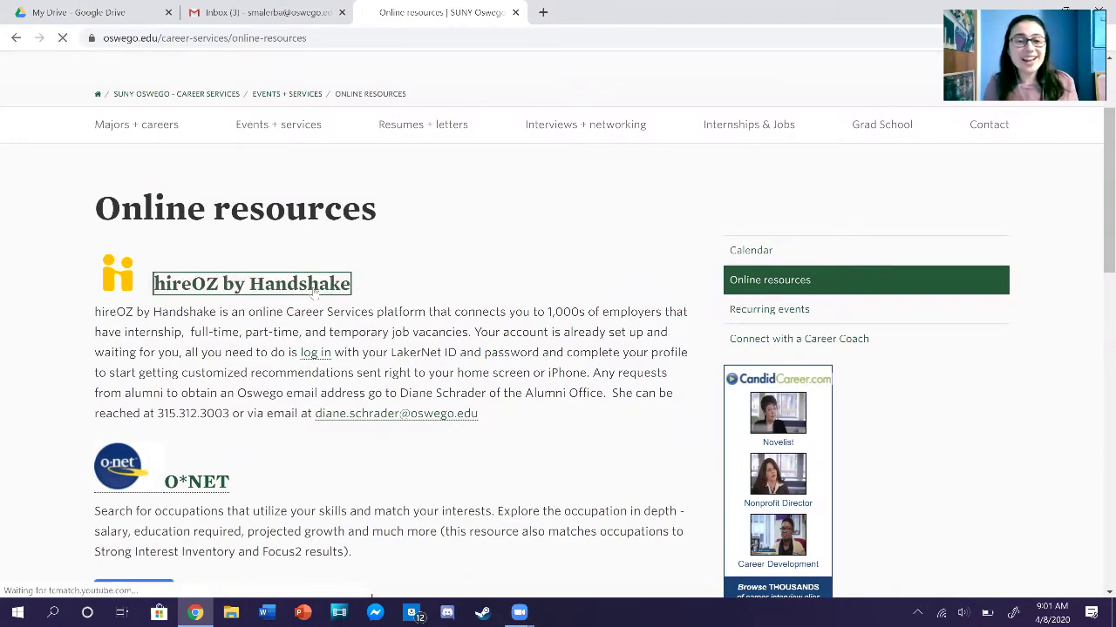
scroll(268, 357, "down", 1)
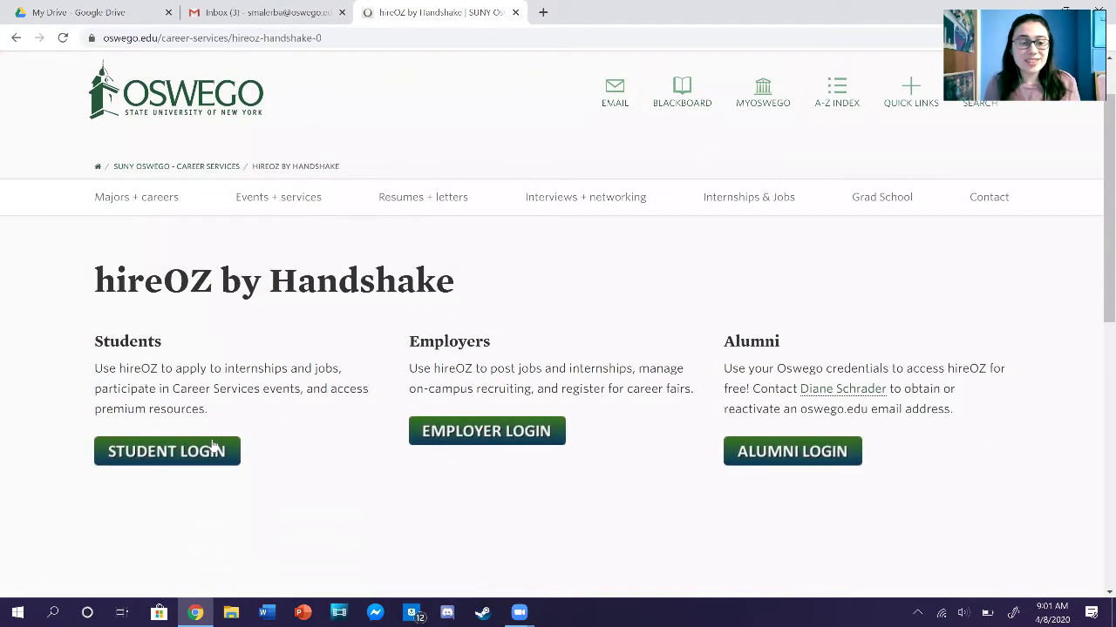
left_click(213, 449)
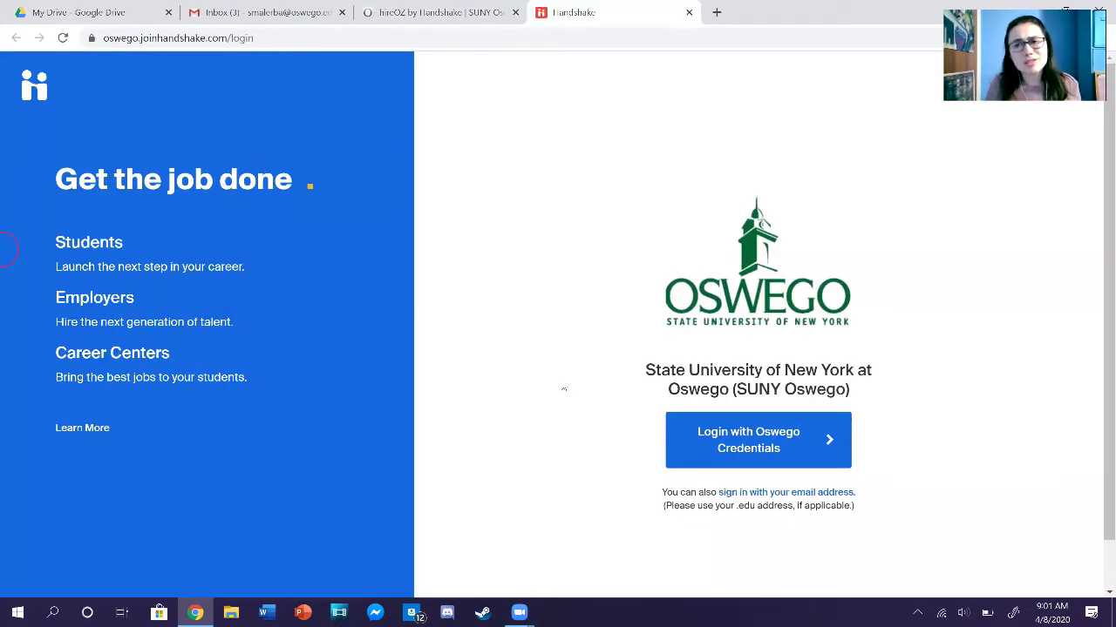
Step: Sign in to Handshake with the saved Oswego NetID and password
left_click(742, 438)
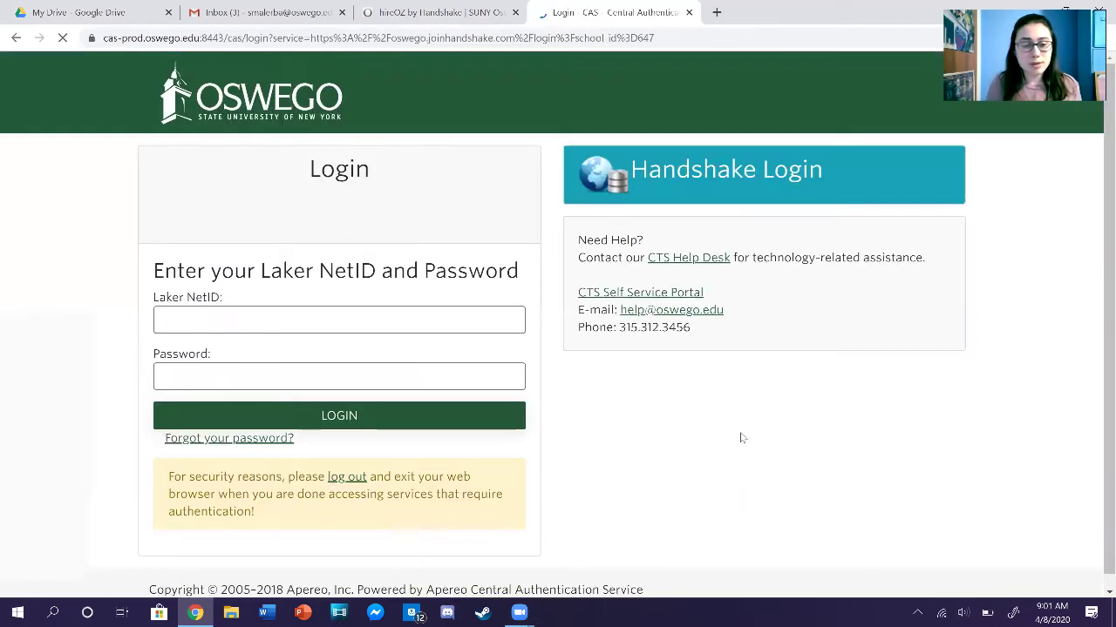
left_click(287, 326)
left_click(274, 356)
left_click(340, 417)
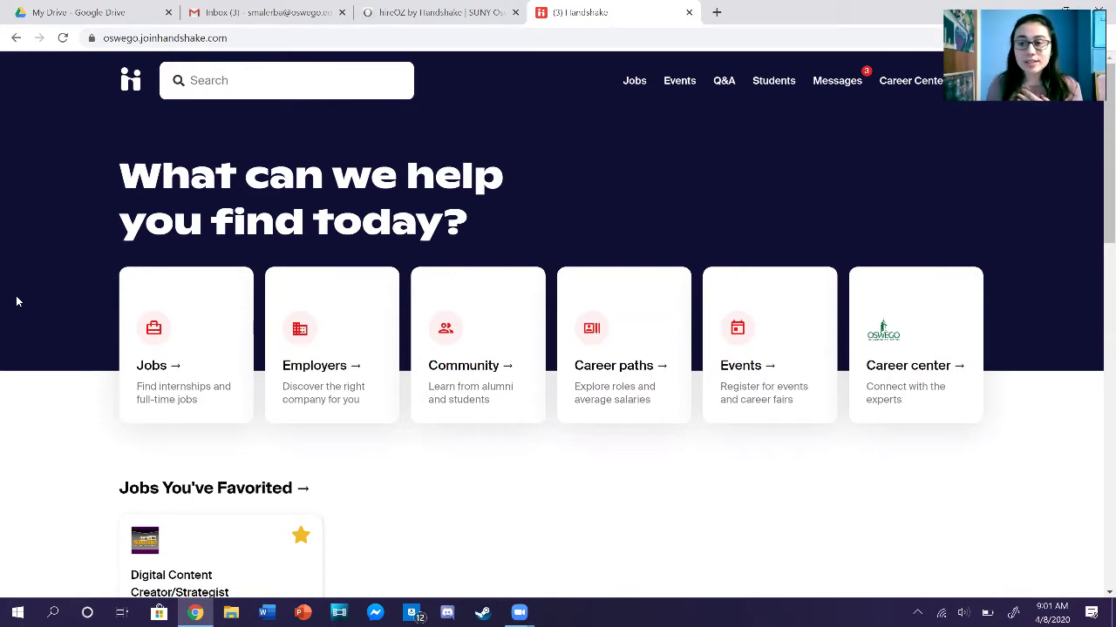
Step: Open Job Search, expand all filters, and select the Internship job type
left_click(635, 80)
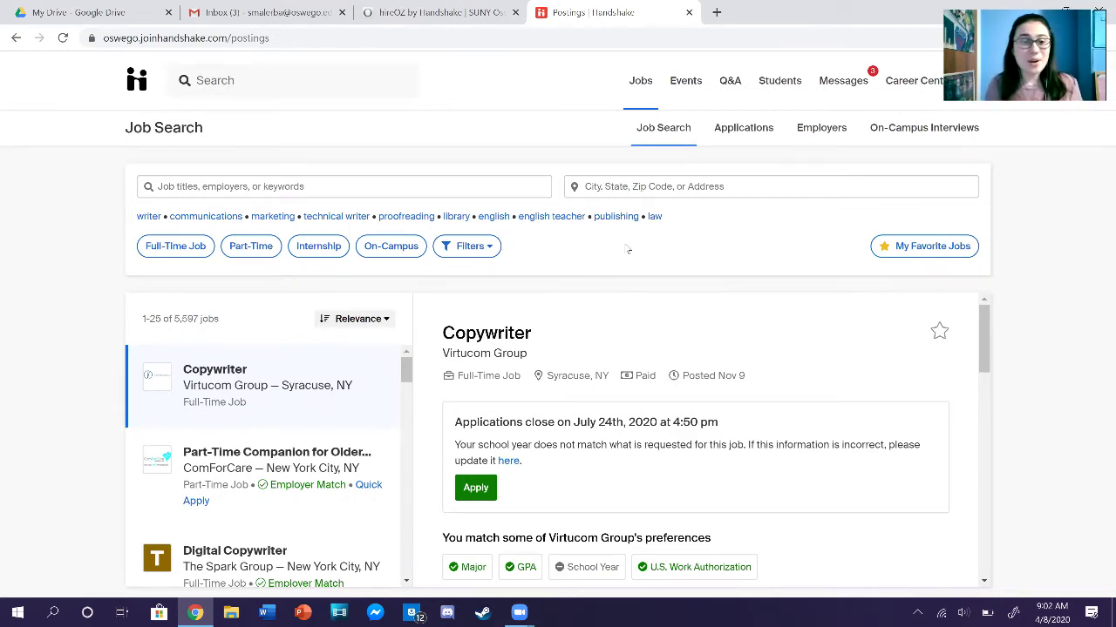
left_click(493, 251)
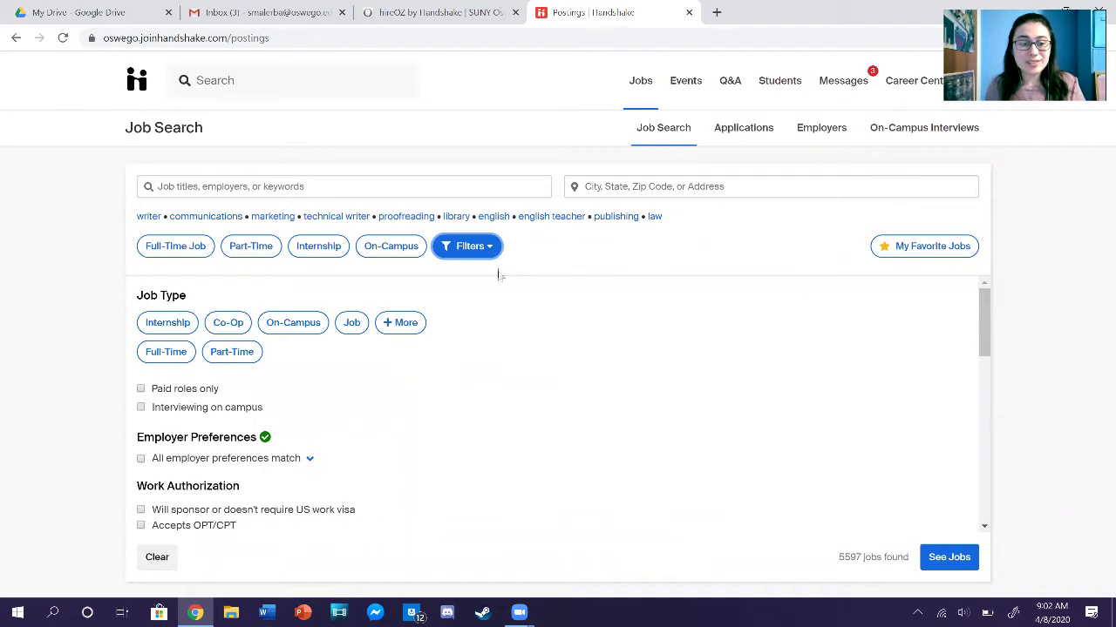
scroll(386, 351, "down", 1)
scroll(379, 352, "up", 1)
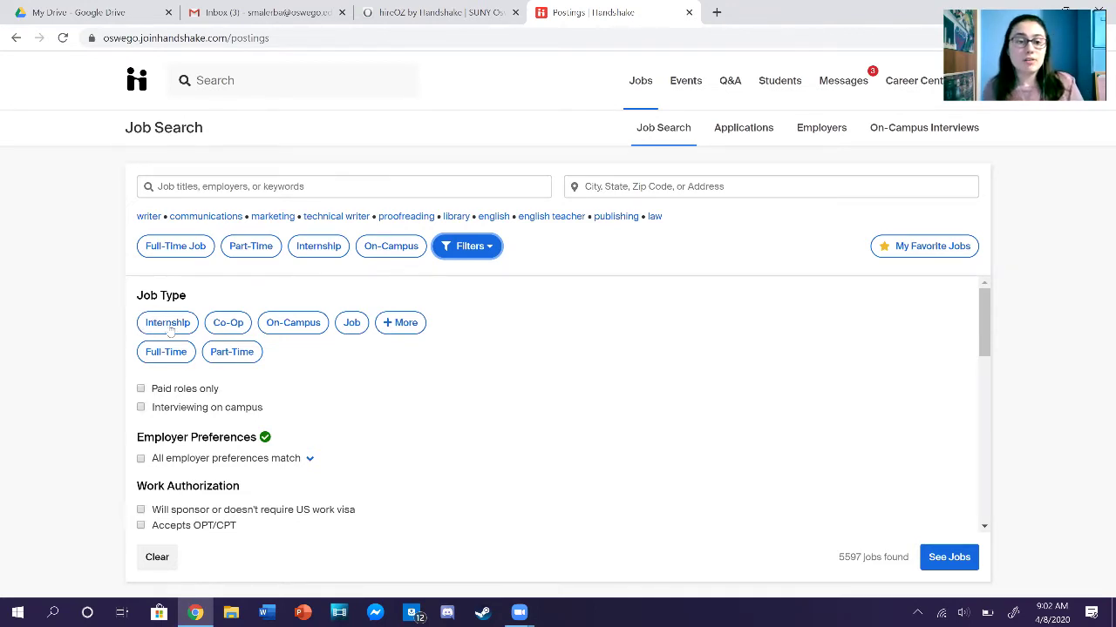
left_click(169, 328)
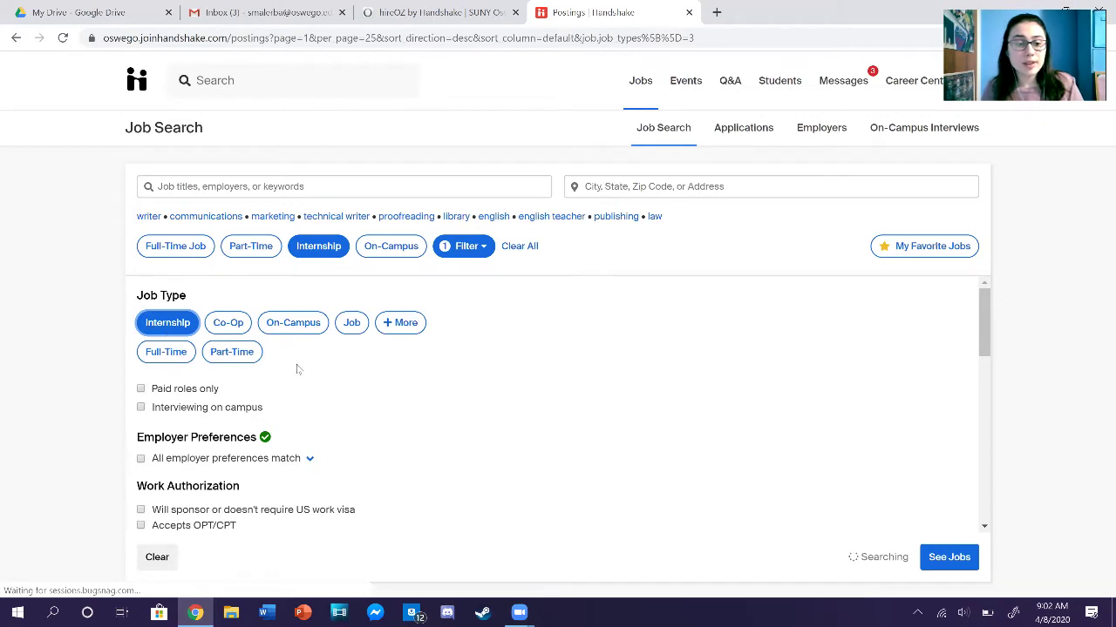
Step: Add Human Development as the major filter, narrowing internships to 356 jobs
scroll(296, 369, "down", 1)
scroll(296, 369, "down", 2)
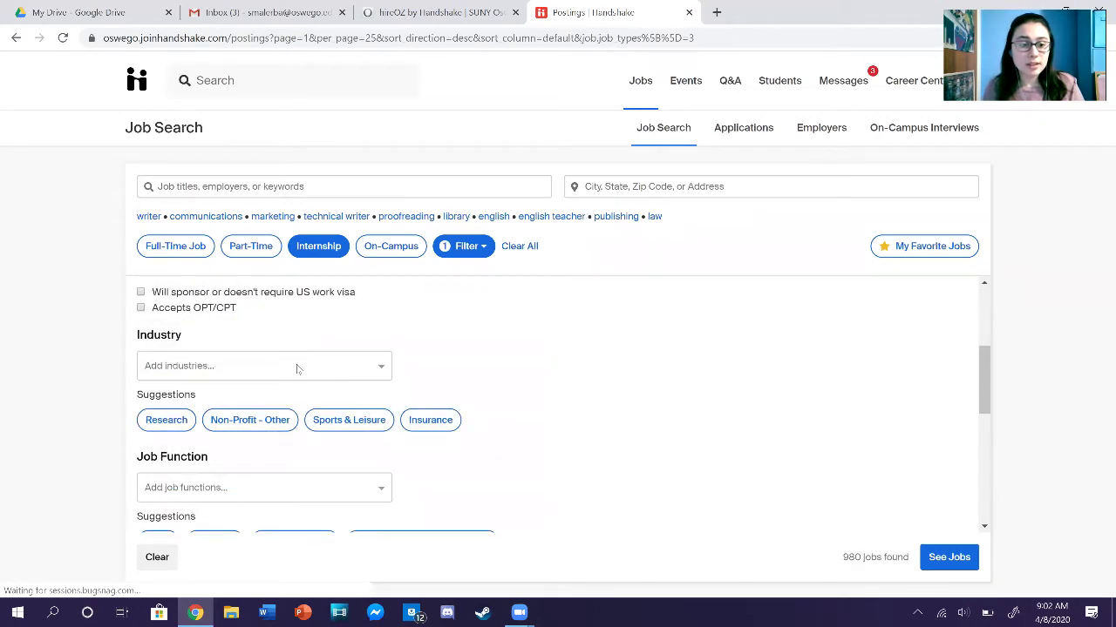
scroll(296, 368, "down", 3)
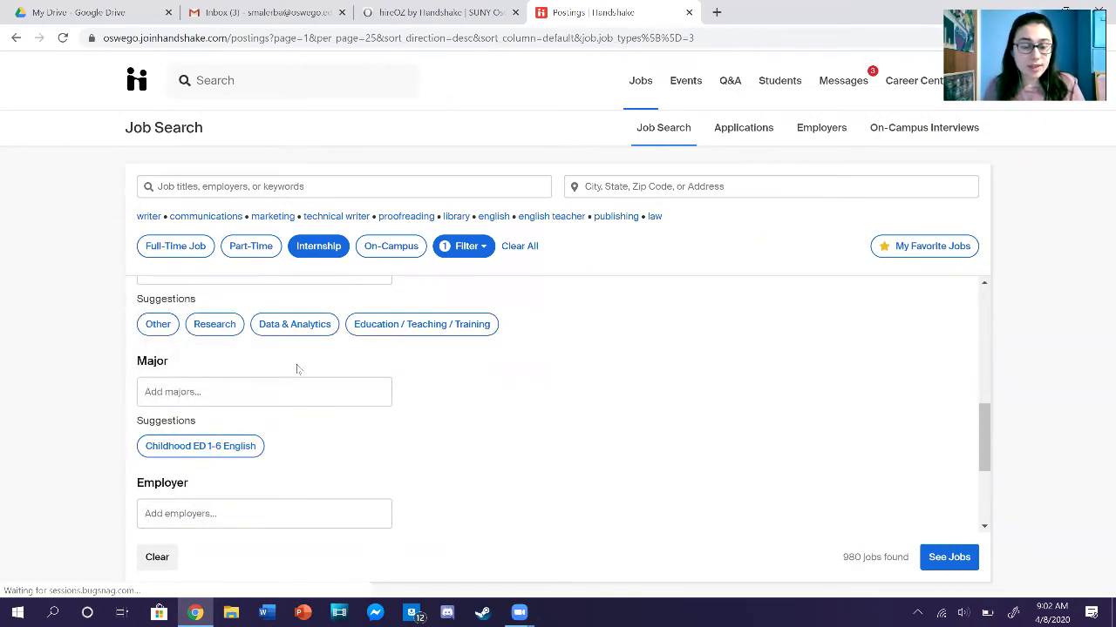
scroll(297, 369, "down", 1)
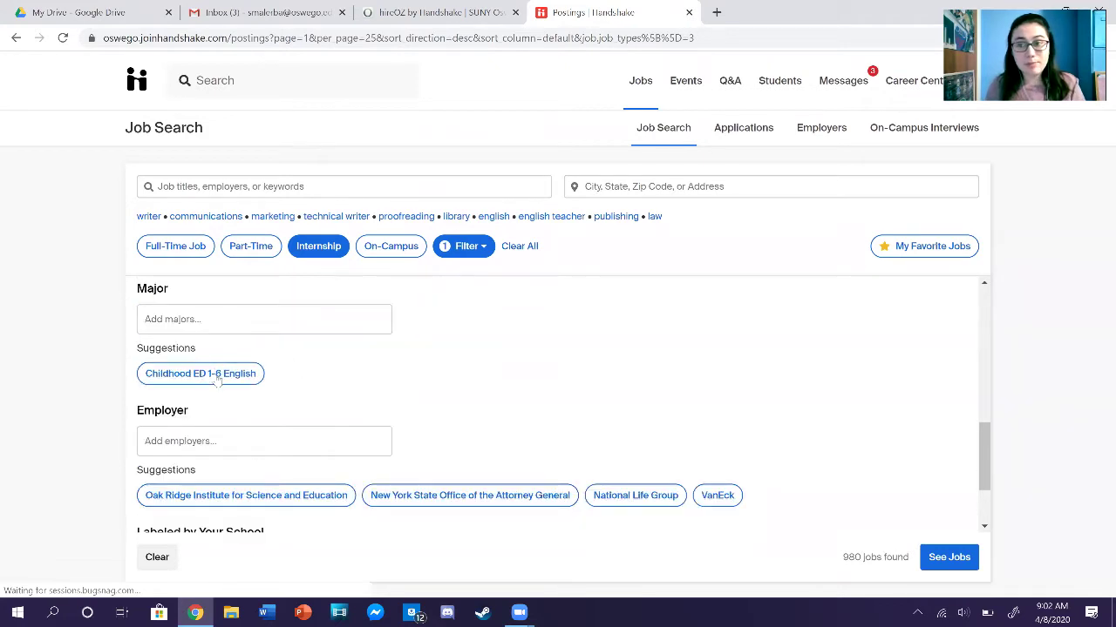
left_click(197, 318)
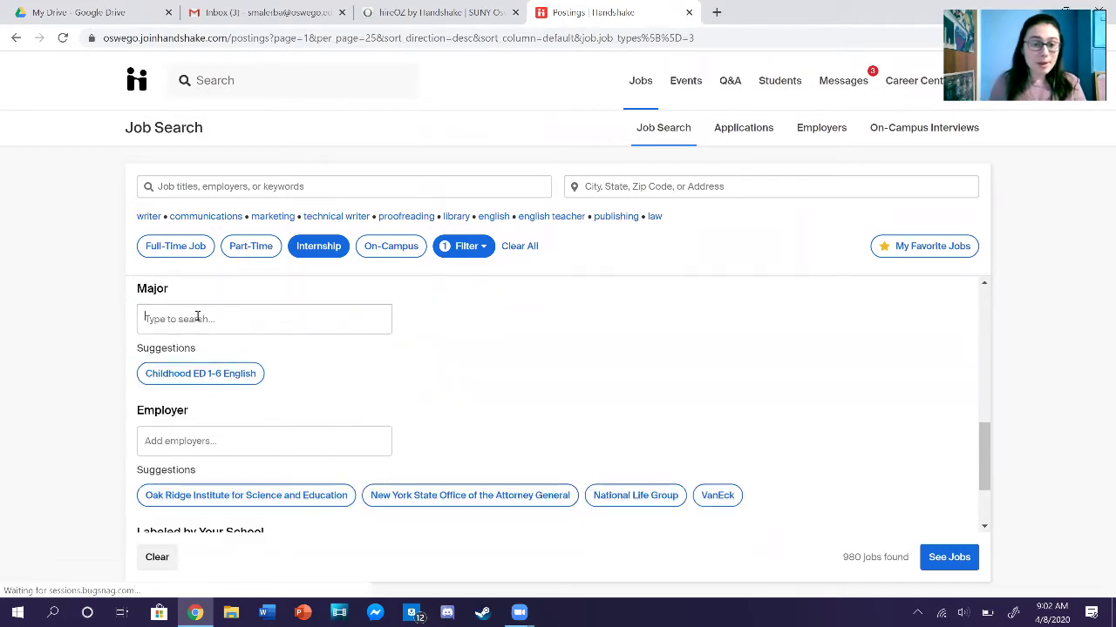
type("Human")
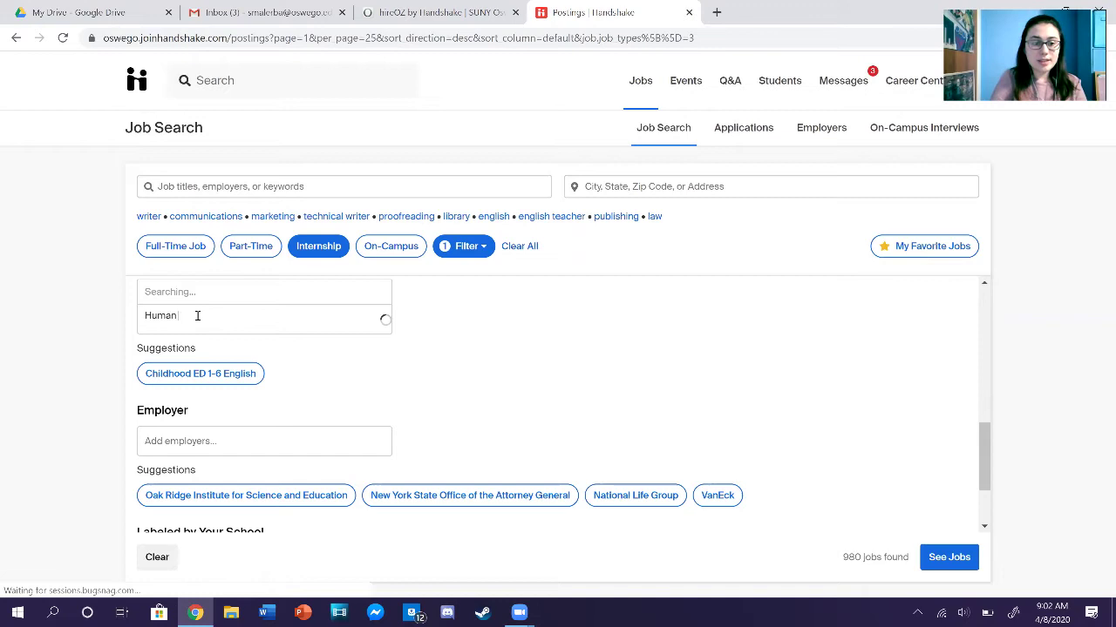
type(" Development")
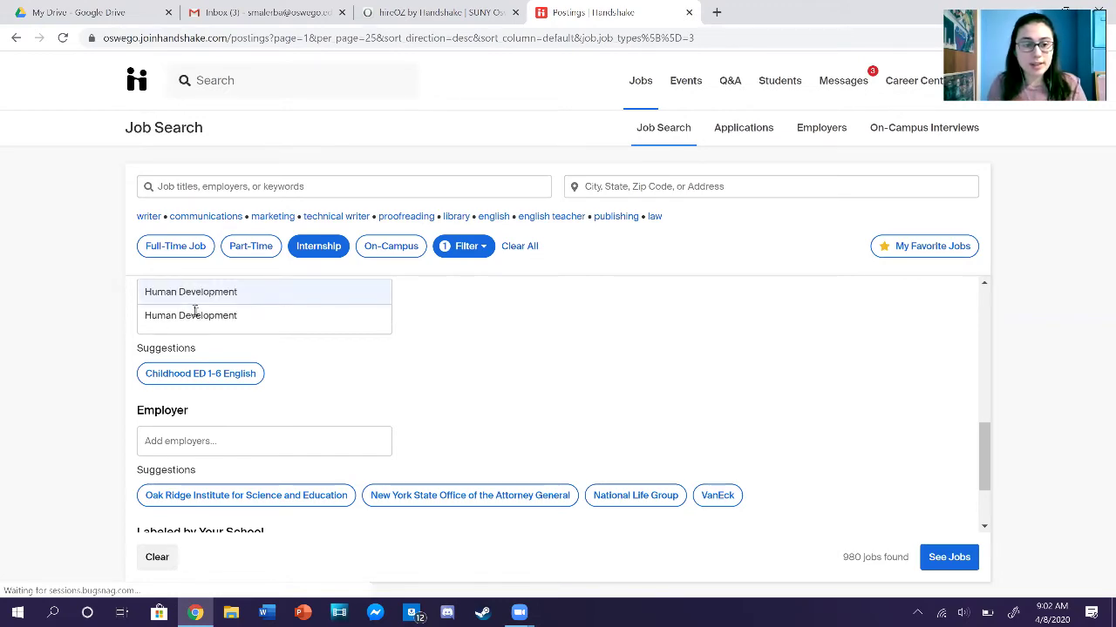
left_click(249, 293)
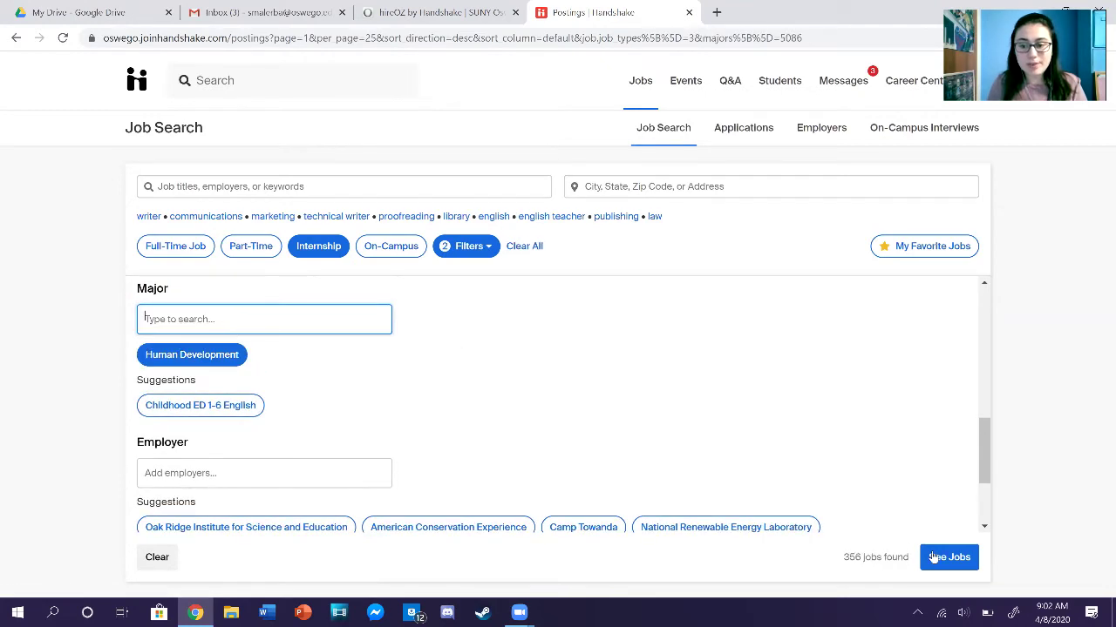
left_click_drag(844, 558, 913, 566)
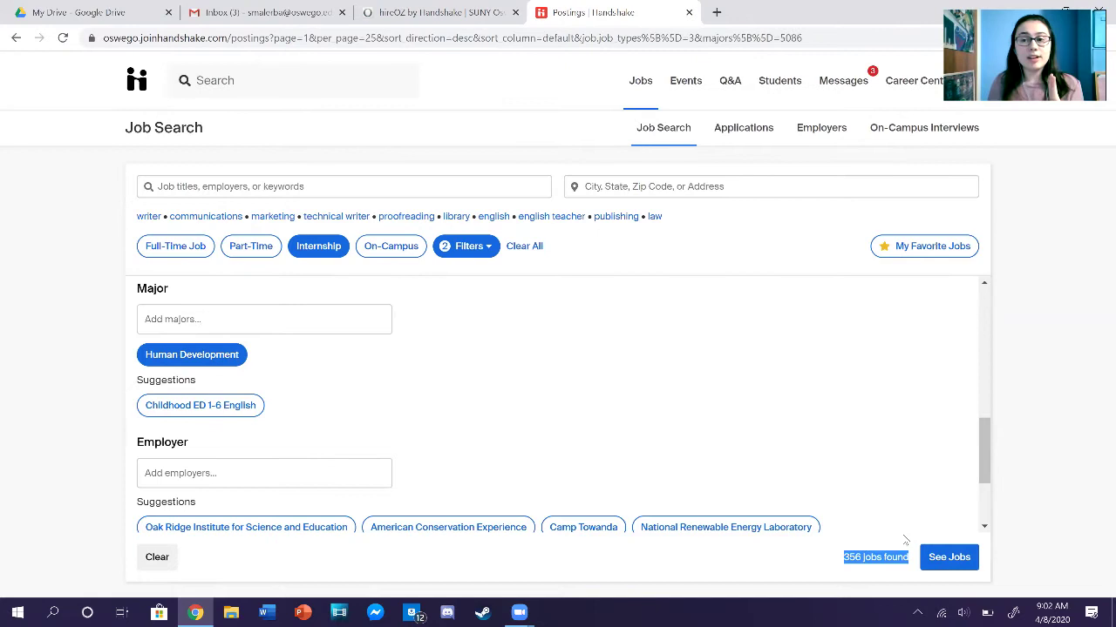
Step: List the 356 results and open the Teacher Assistant internship at Trinity Catholic School
left_click(948, 557)
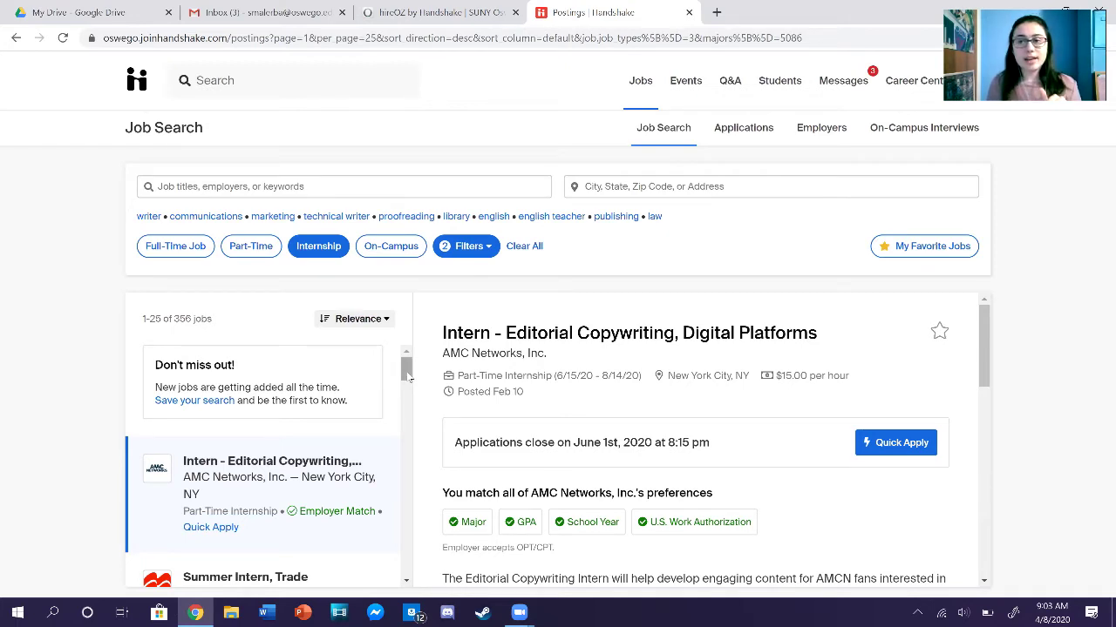
left_click_drag(407, 372, 406, 463)
left_click(243, 378)
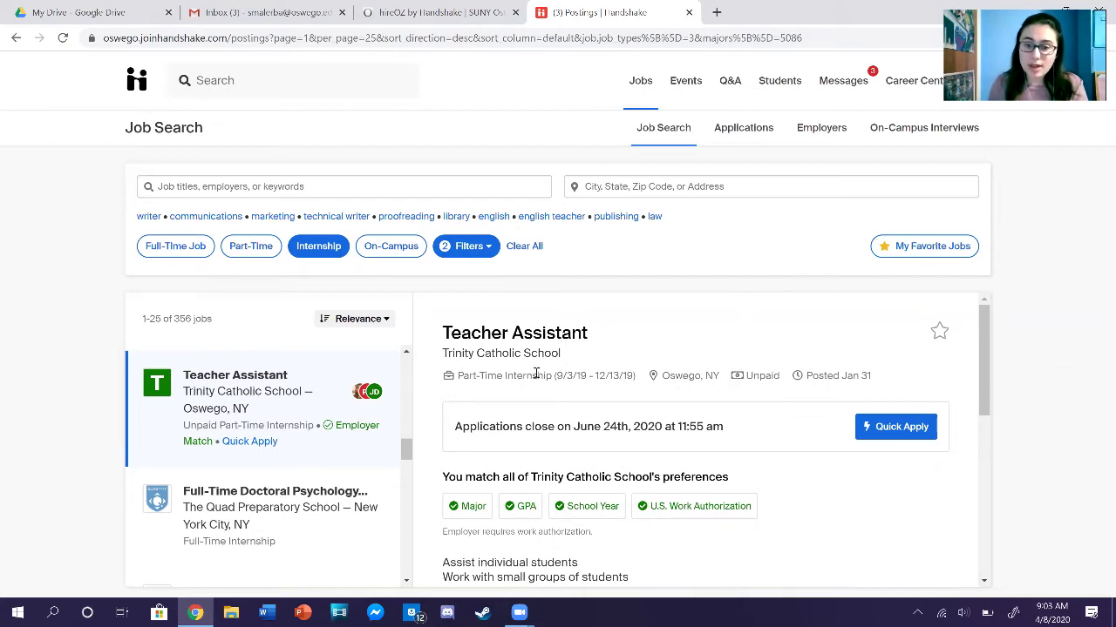
Step: Highlight the internship's date range, pay, posting date and deadline
left_click_drag(456, 375, 645, 384)
left_click(701, 378)
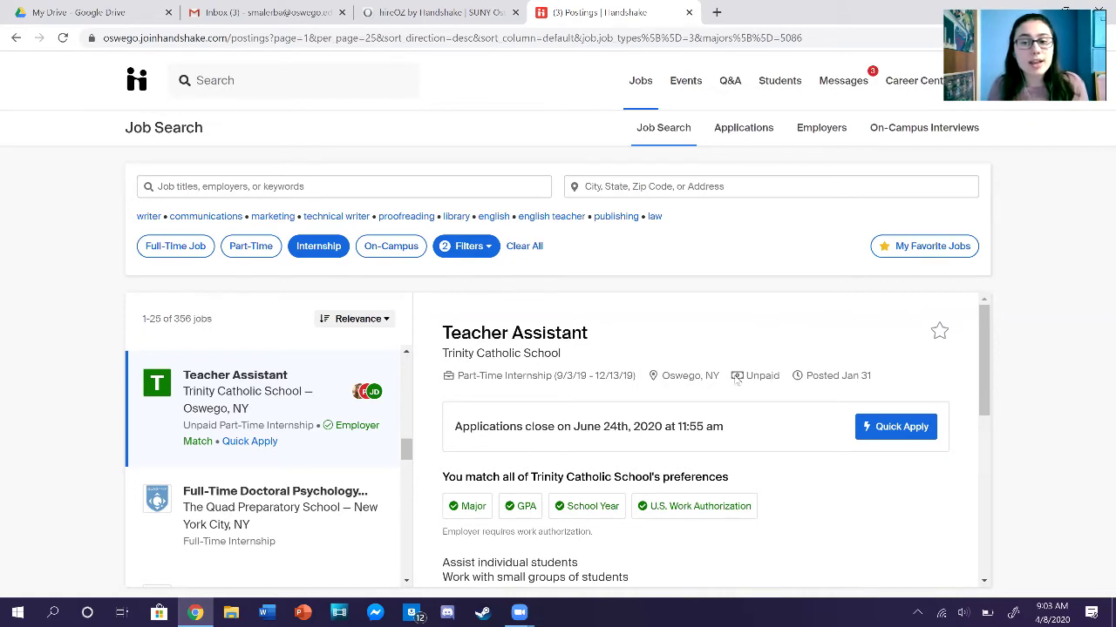
left_click_drag(772, 389, 778, 405)
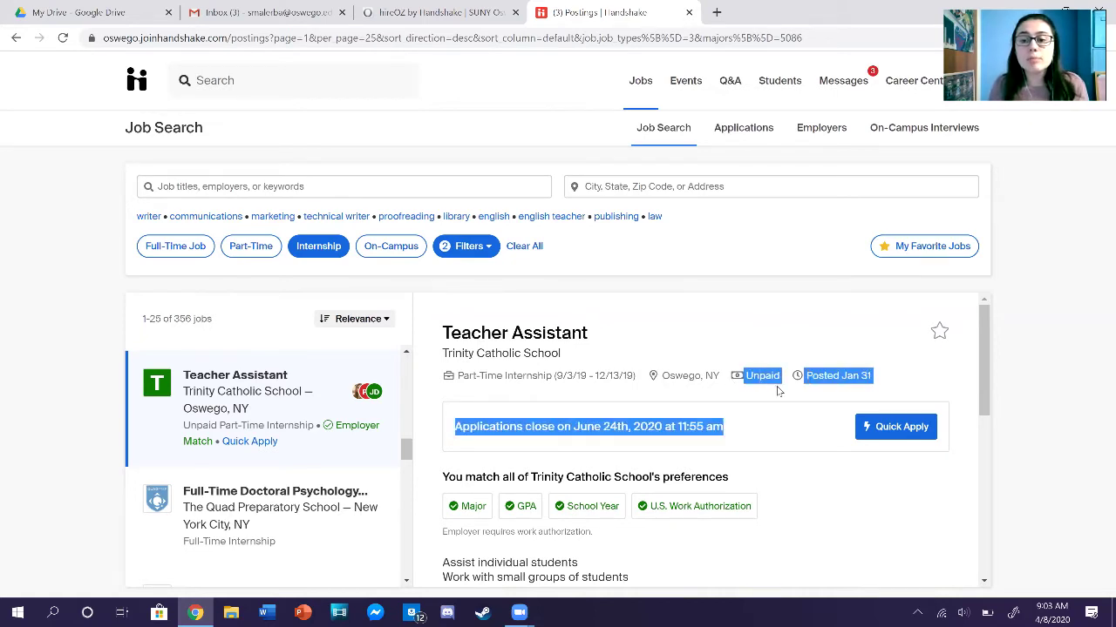
left_click(779, 400)
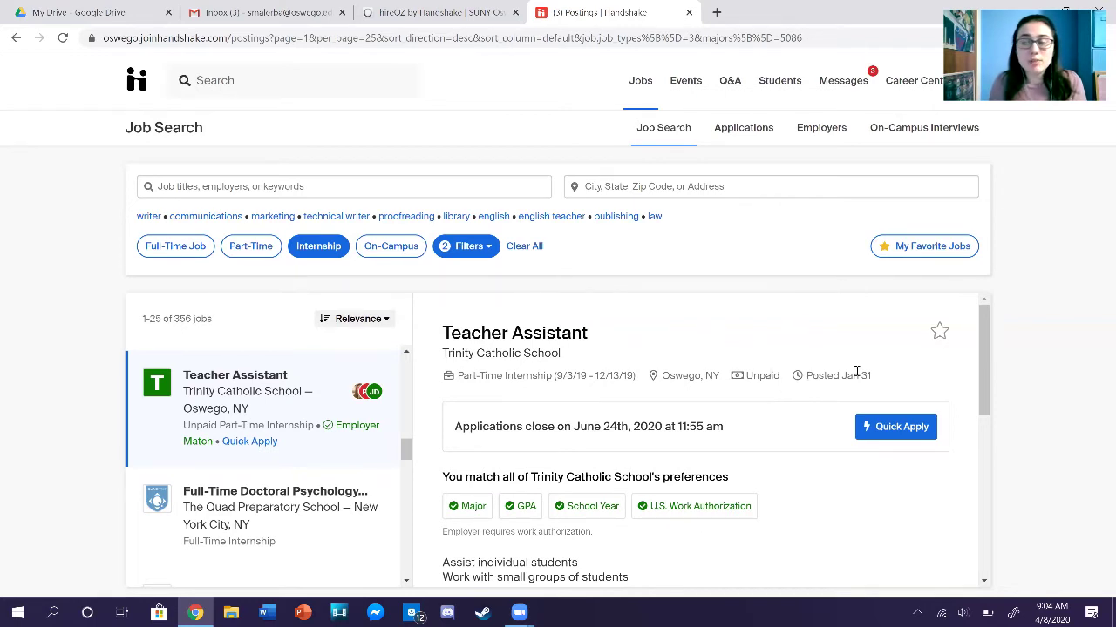
Step: Review the job duties list, then save the Teacher Assistant posting as a favorite
scroll(706, 403, "down", 1)
scroll(663, 375, "down", 1)
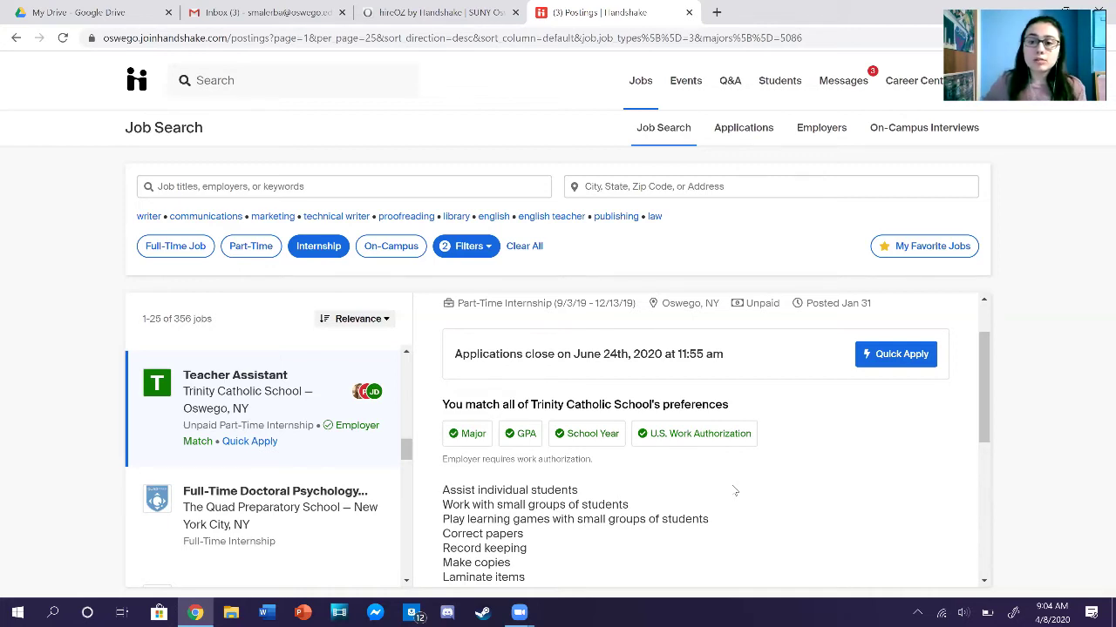
scroll(745, 444, "down", 2)
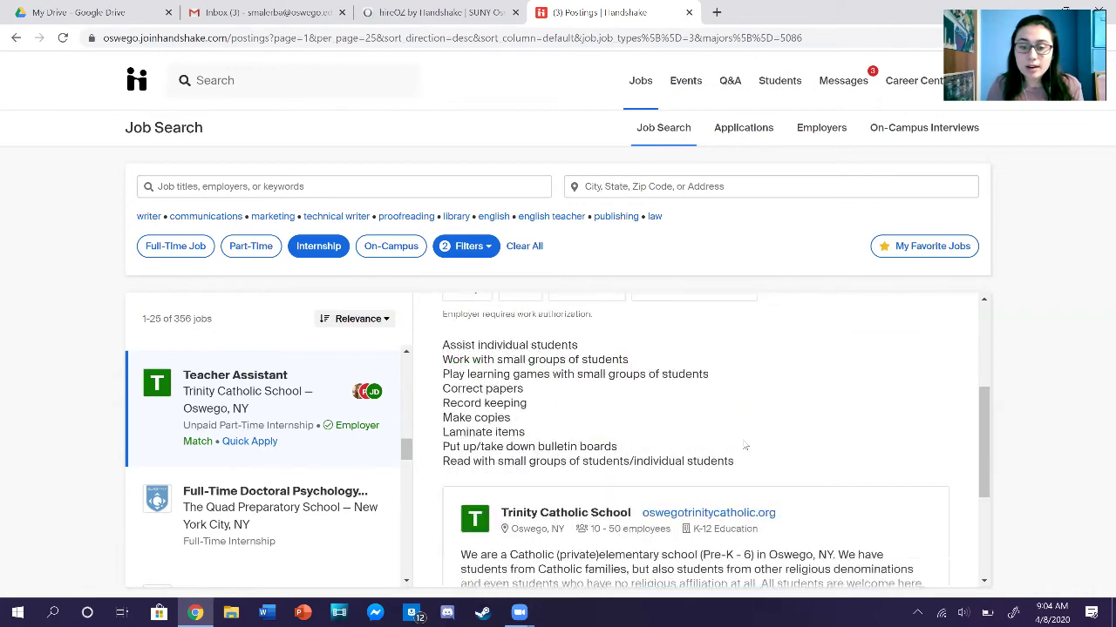
scroll(745, 446, "down", 1)
scroll(732, 444, "up", 1)
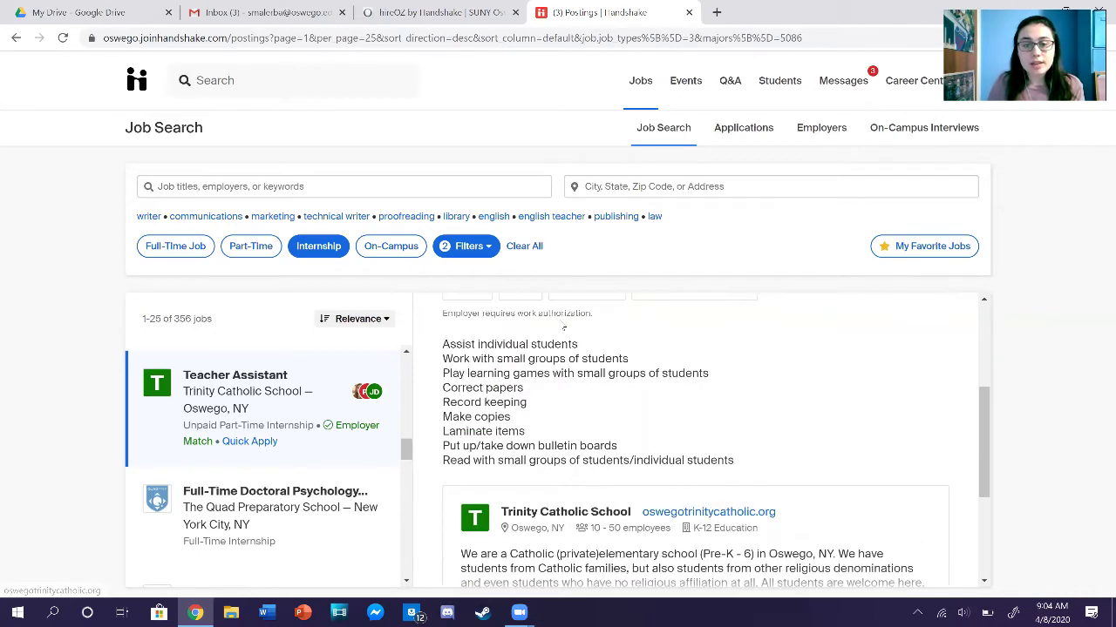
left_click_drag(443, 345, 605, 418)
scroll(605, 418, "down", 2)
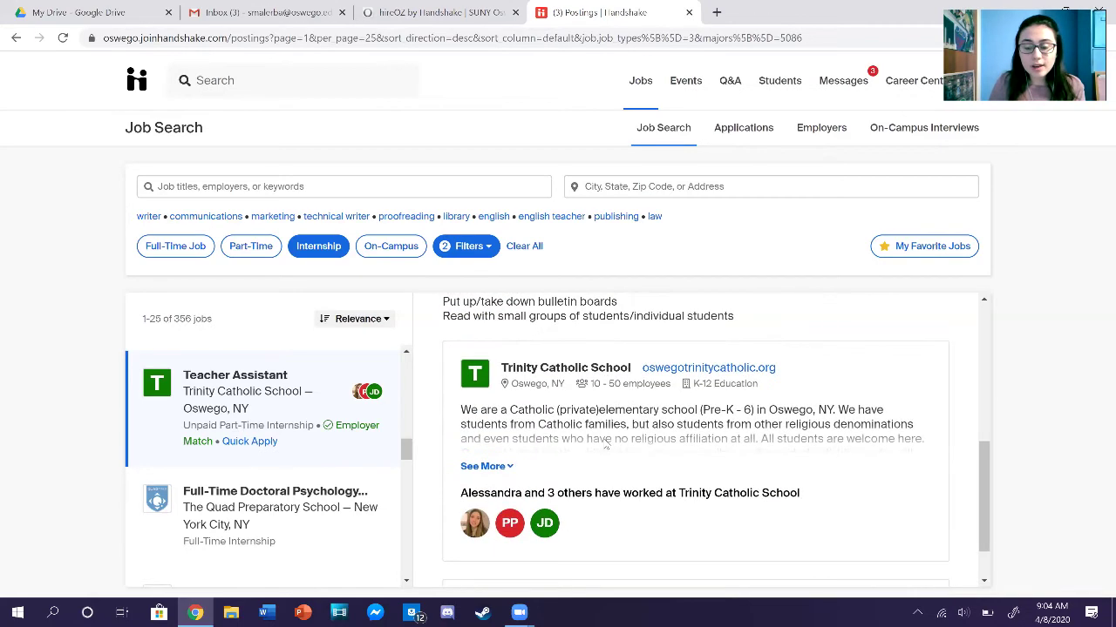
scroll(830, 342, "up", 2)
scroll(830, 342, "up", 1)
left_click(830, 341)
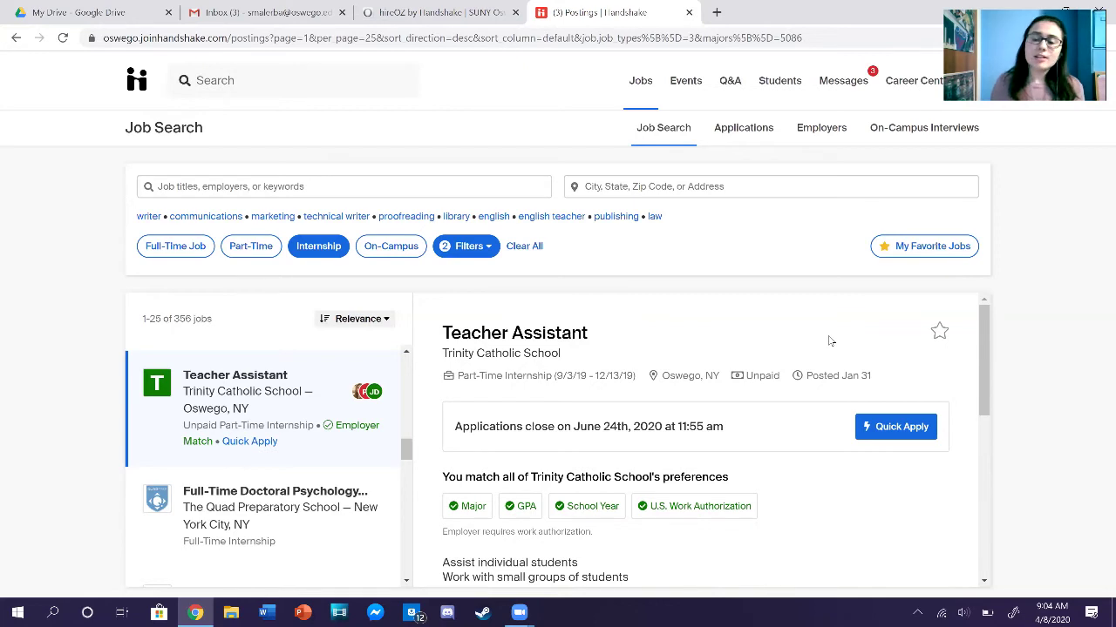
left_click(939, 334)
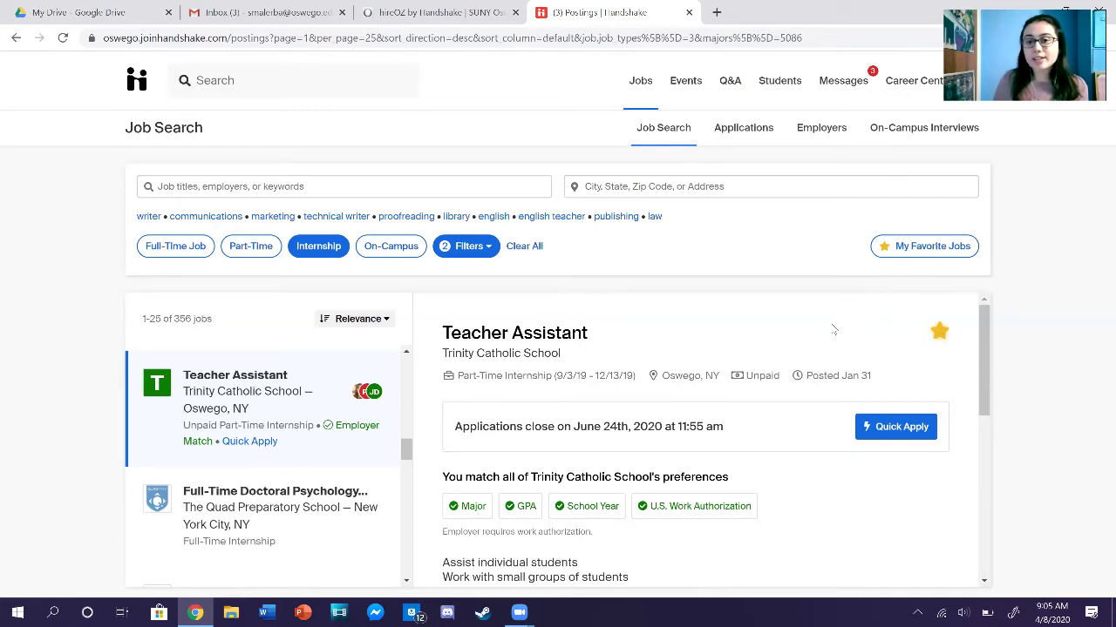
Step: Show only favorite jobs: Teacher Assistant and Digital Content Creator/Strategist
left_click(926, 250)
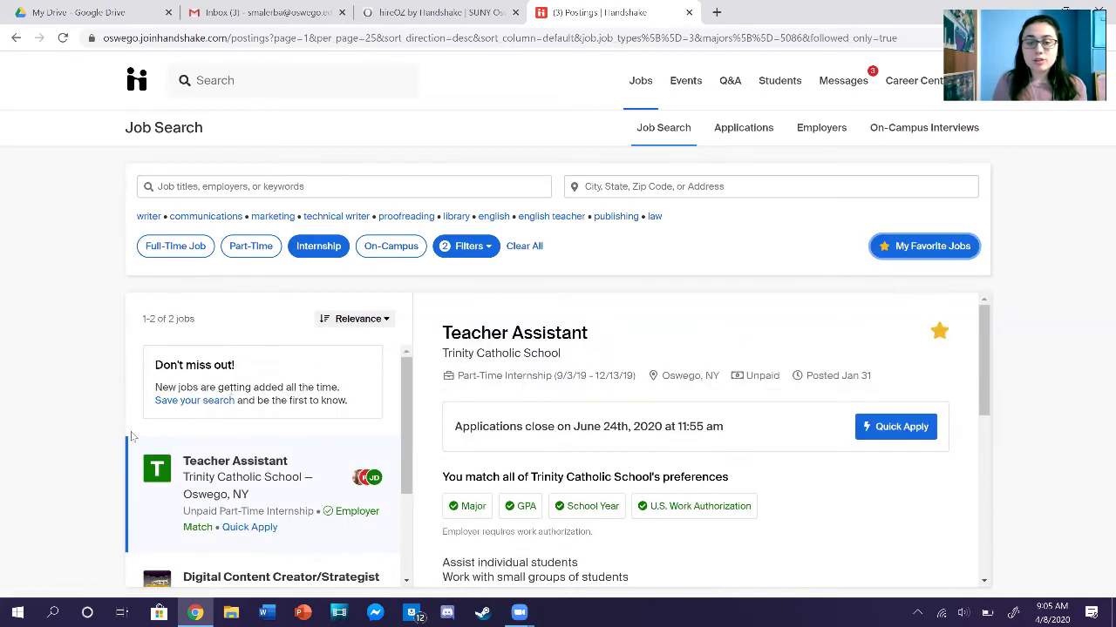
scroll(225, 446, "down", 3)
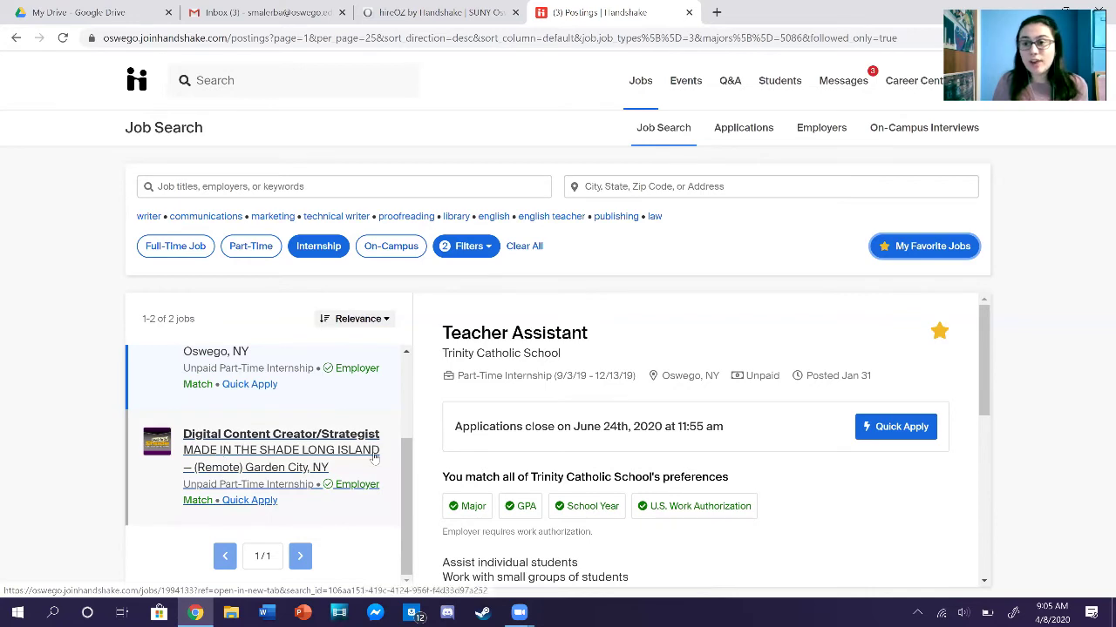
scroll(348, 440, "up", 1)
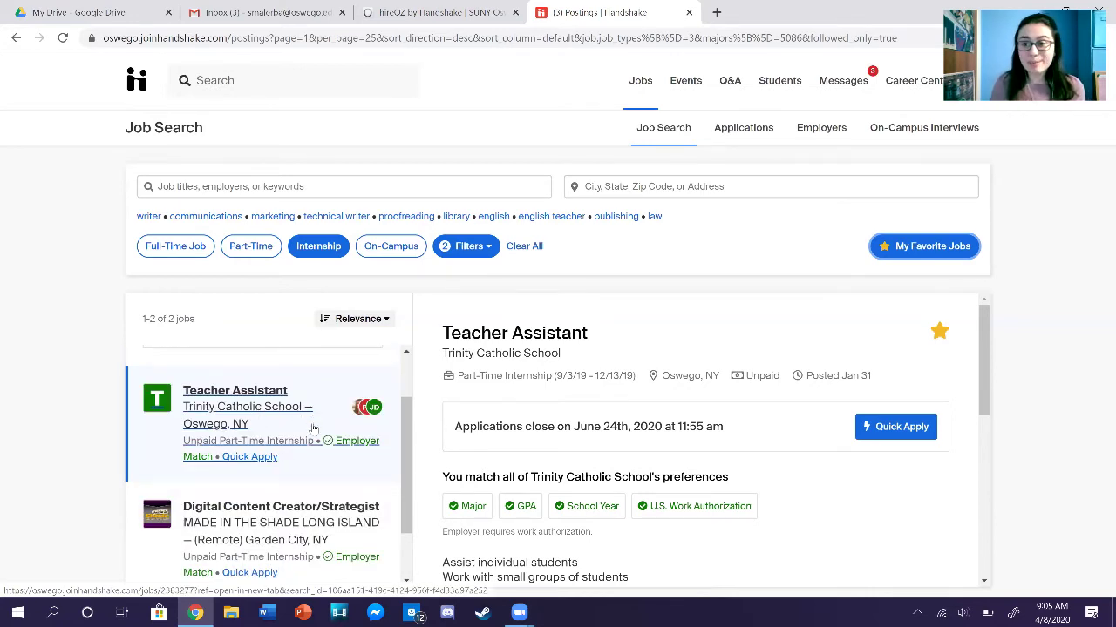
left_click(490, 248)
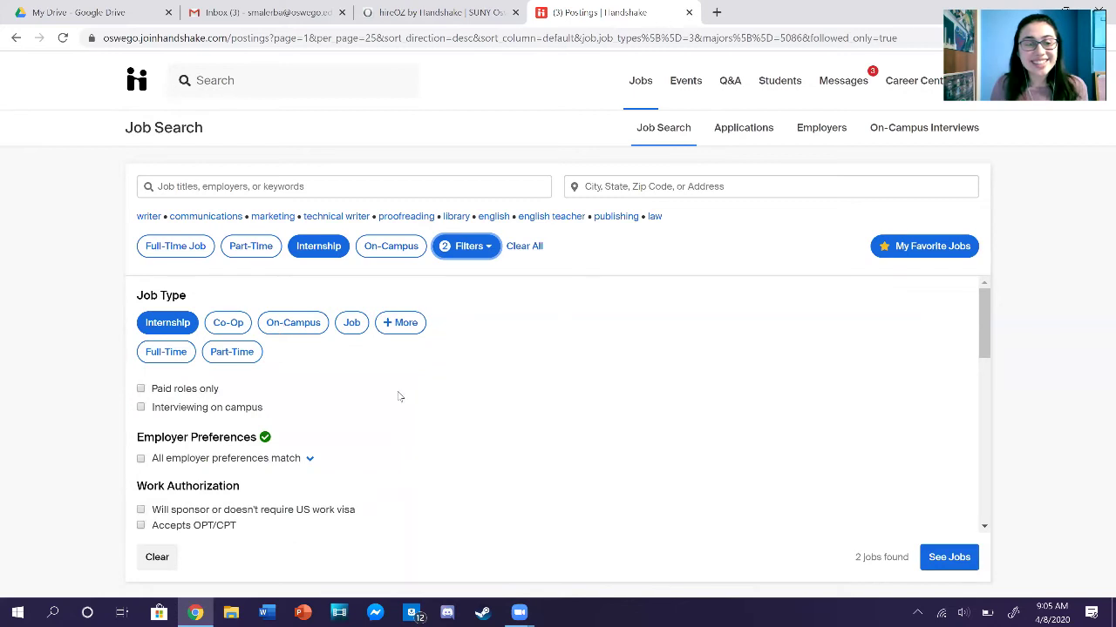
Step: Browse the full filter panel and select the City location field
scroll(401, 399, "down", 2)
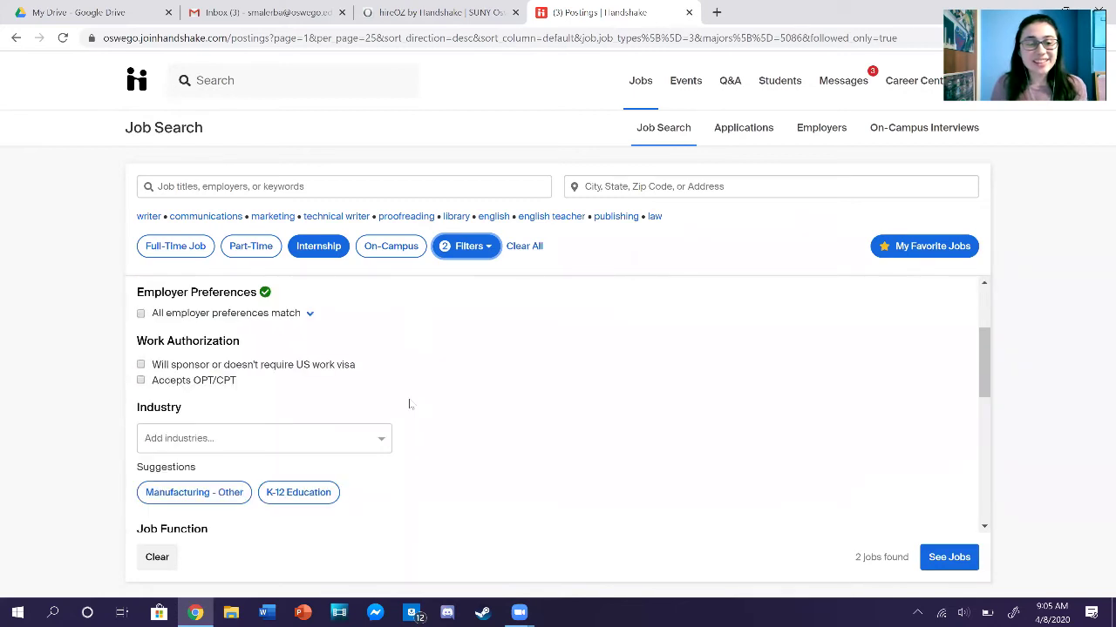
scroll(409, 404, "up", 2)
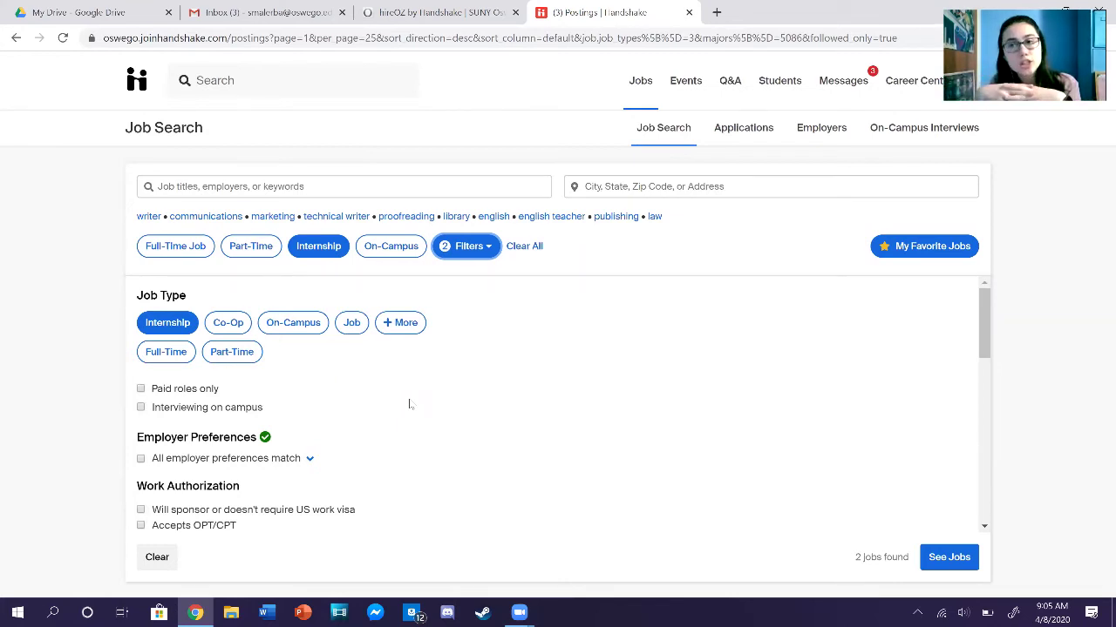
left_click(617, 186)
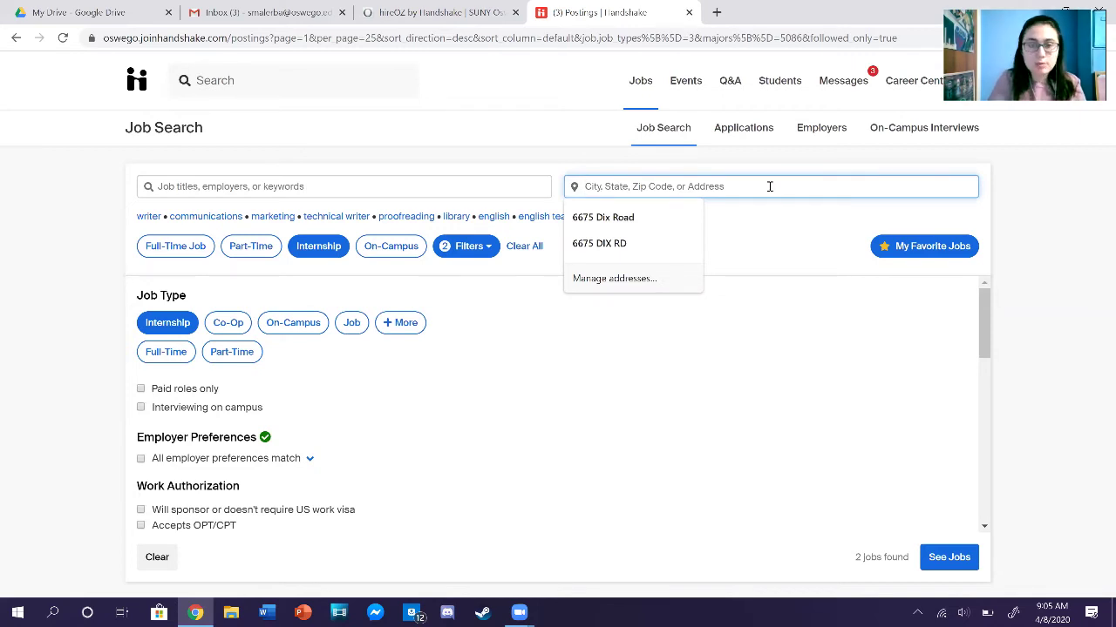
Step: Set the location to Oswego, New York within 50 miles, leaving only Teacher Assistant
type("Oswego,")
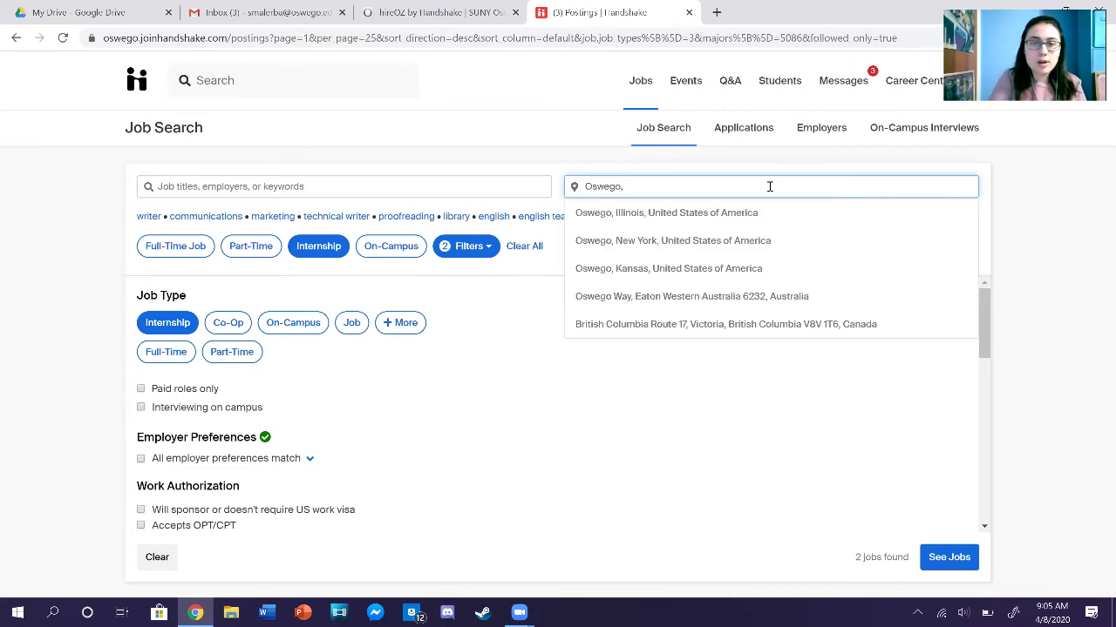
left_click(732, 242)
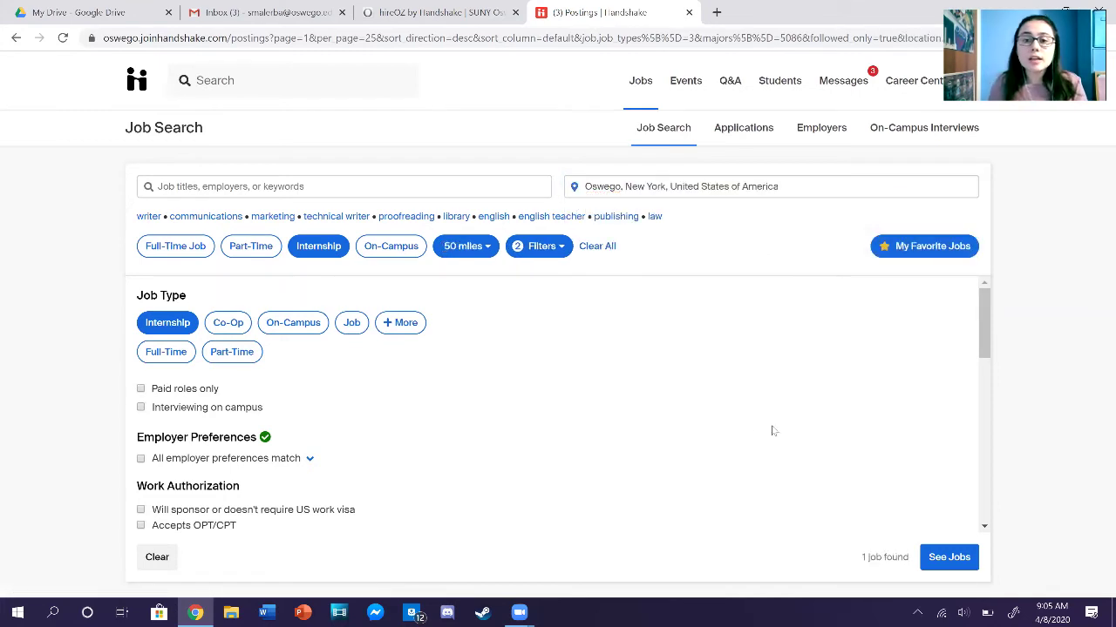
left_click(966, 560)
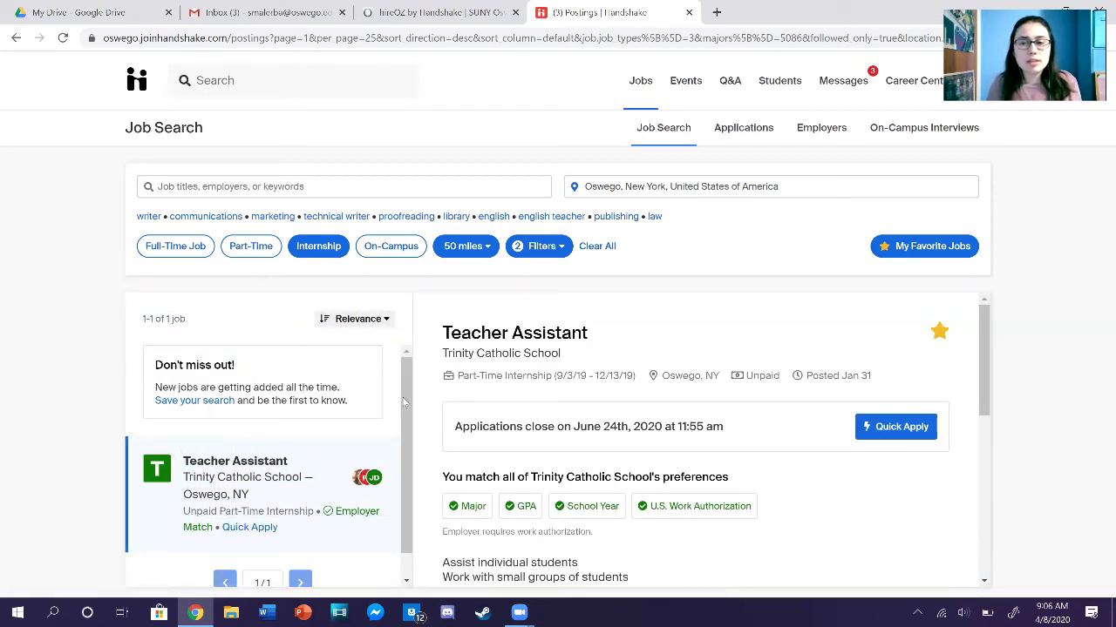
scroll(261, 471, "down", 1)
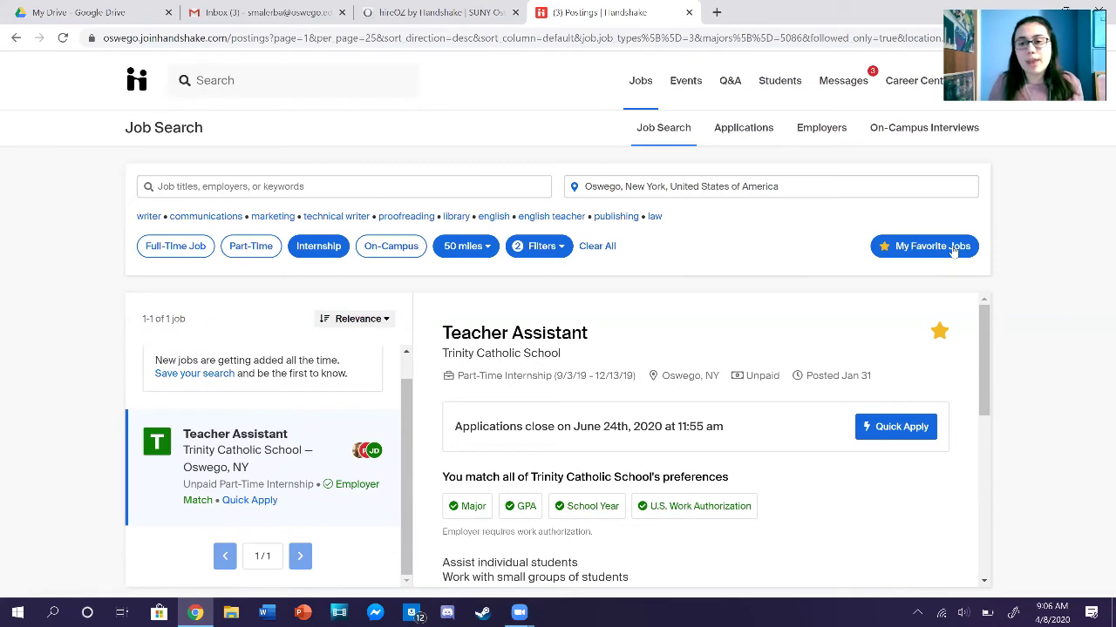
Step: Turn off My Favorite Jobs and set the radius to 30 miles, showing 17 internships
left_click(954, 249)
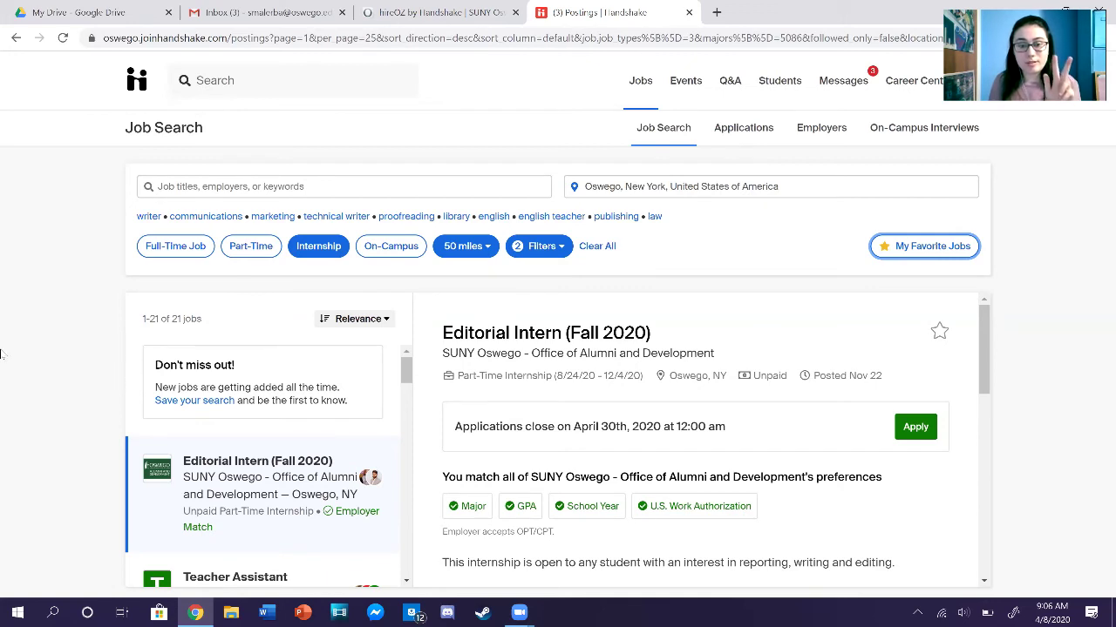
left_click(488, 247)
left_click(450, 331)
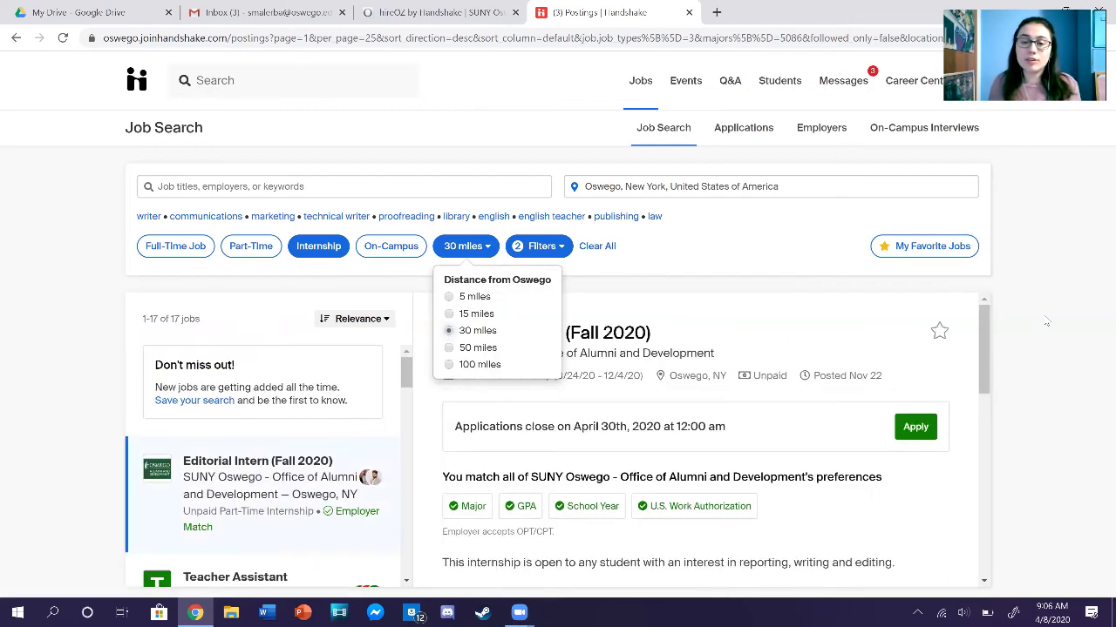
left_click(1047, 323)
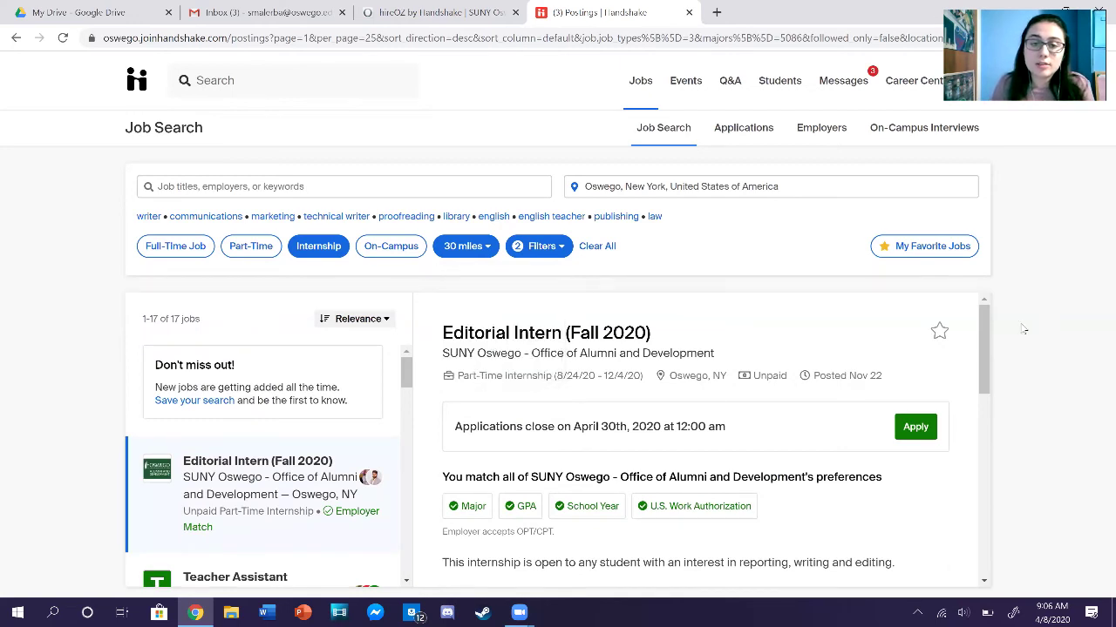
Step: Open the Play Facilitator internship posting from Children's Museum of Oswego in the results
scroll(335, 445, "down", 2)
scroll(319, 410, "down", 3)
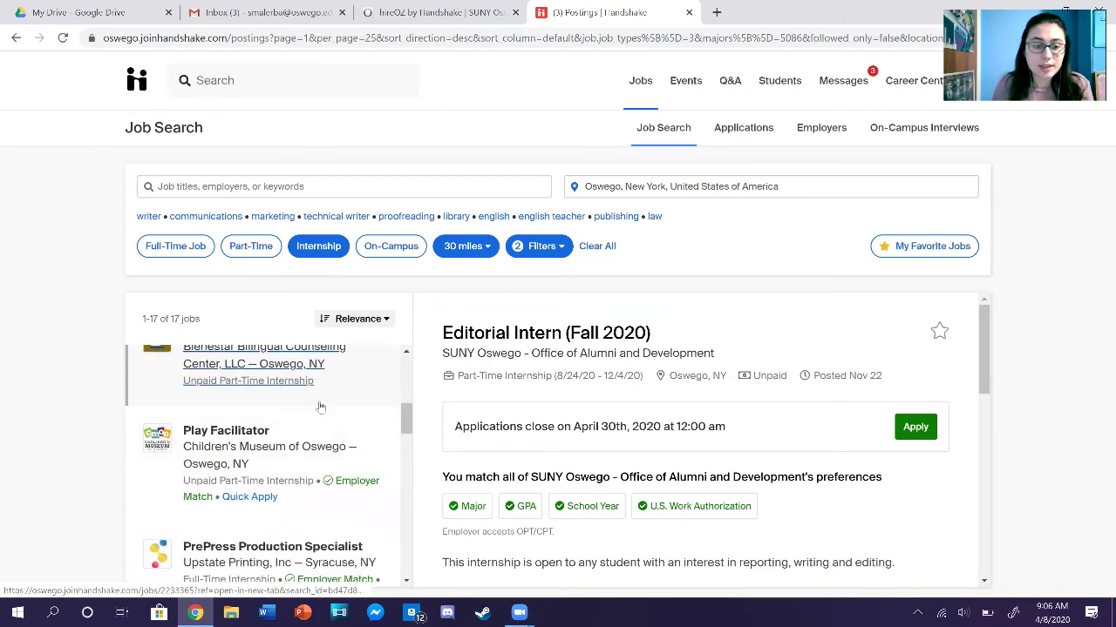
scroll(320, 407, "down", 1)
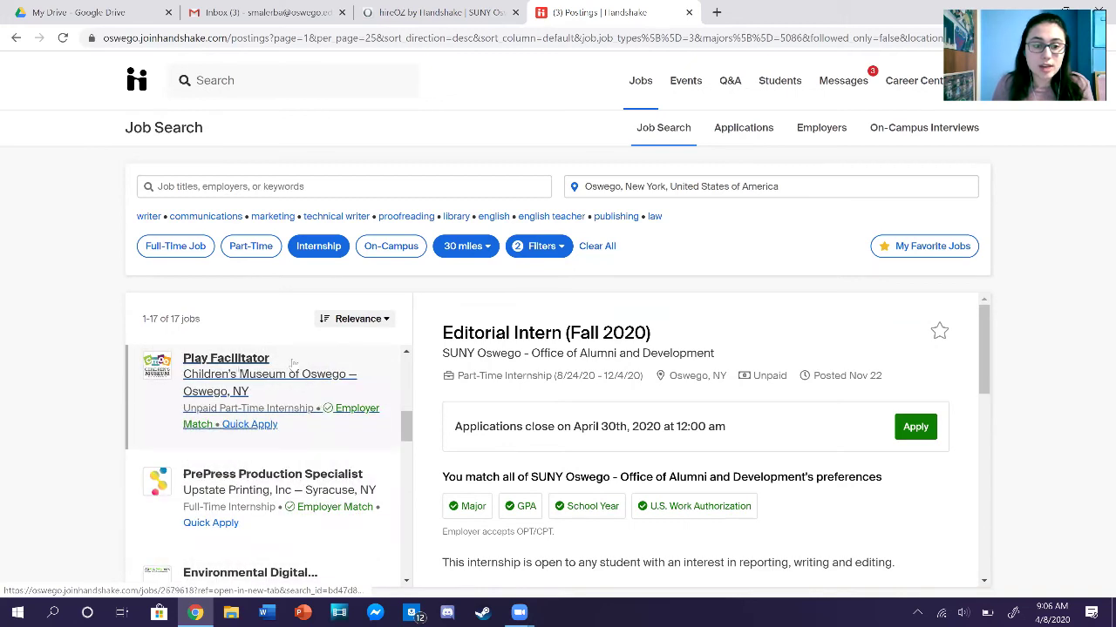
left_click(218, 376)
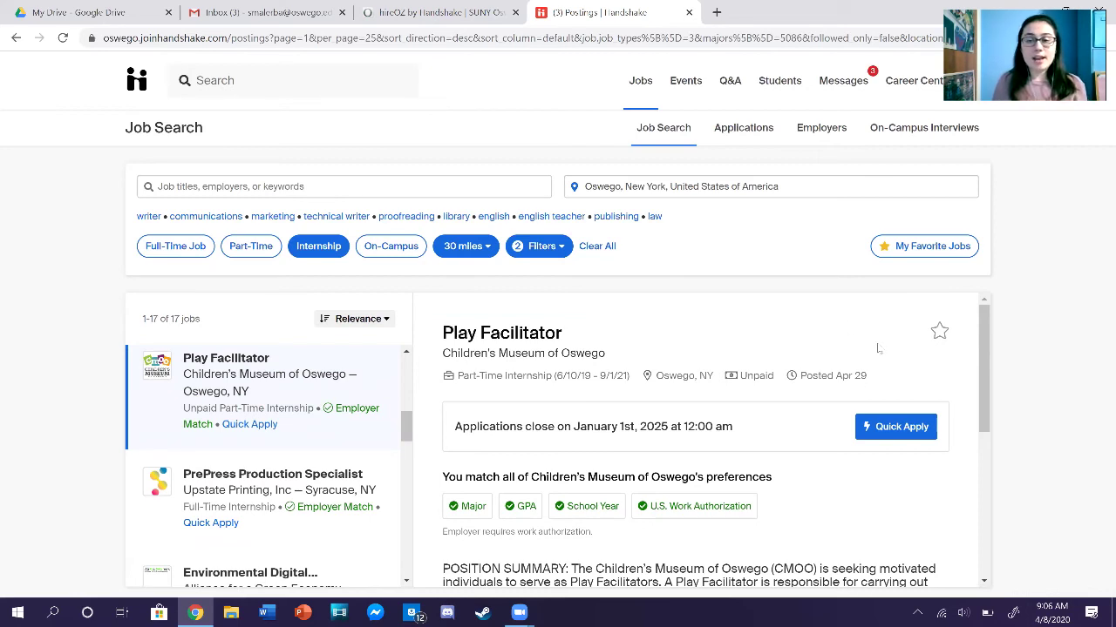
Step: Read the unpaid posting's description and its January 1st, 2025 application deadline
scroll(851, 359, "down", 1)
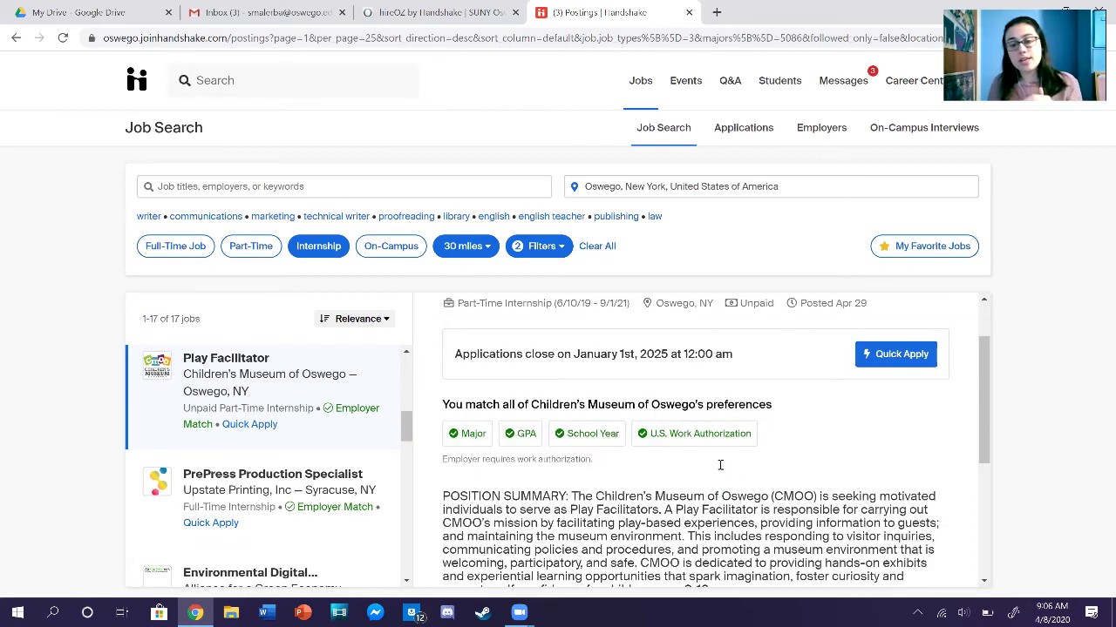
scroll(720, 466, "down", 3)
scroll(727, 426, "down", 1)
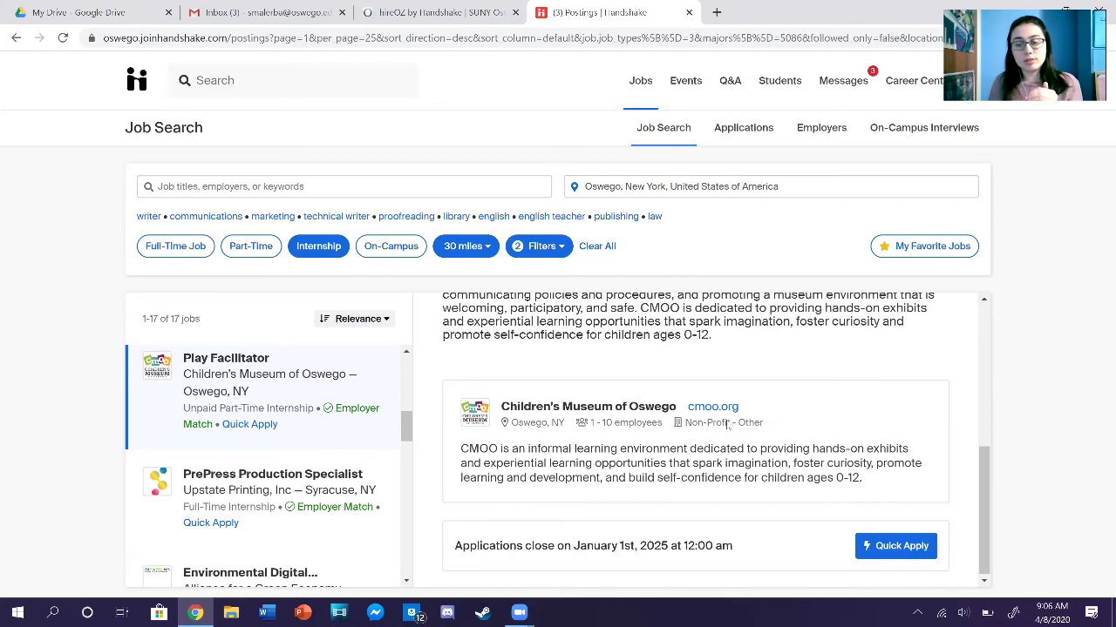
scroll(726, 425, "up", 4)
scroll(726, 425, "down", 4)
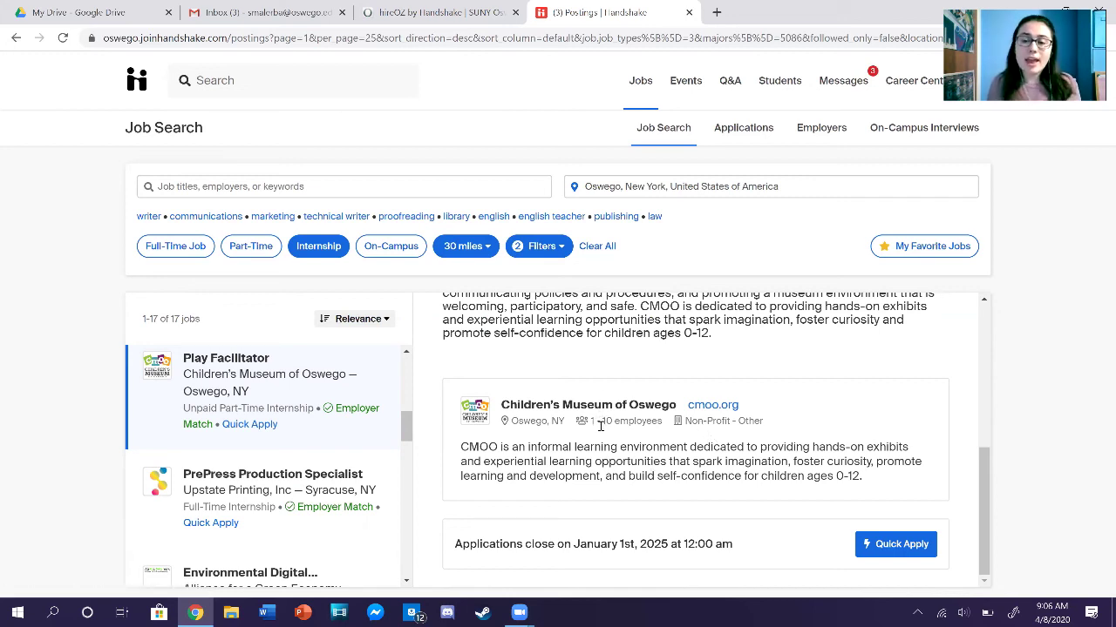
scroll(601, 426, "up", 5)
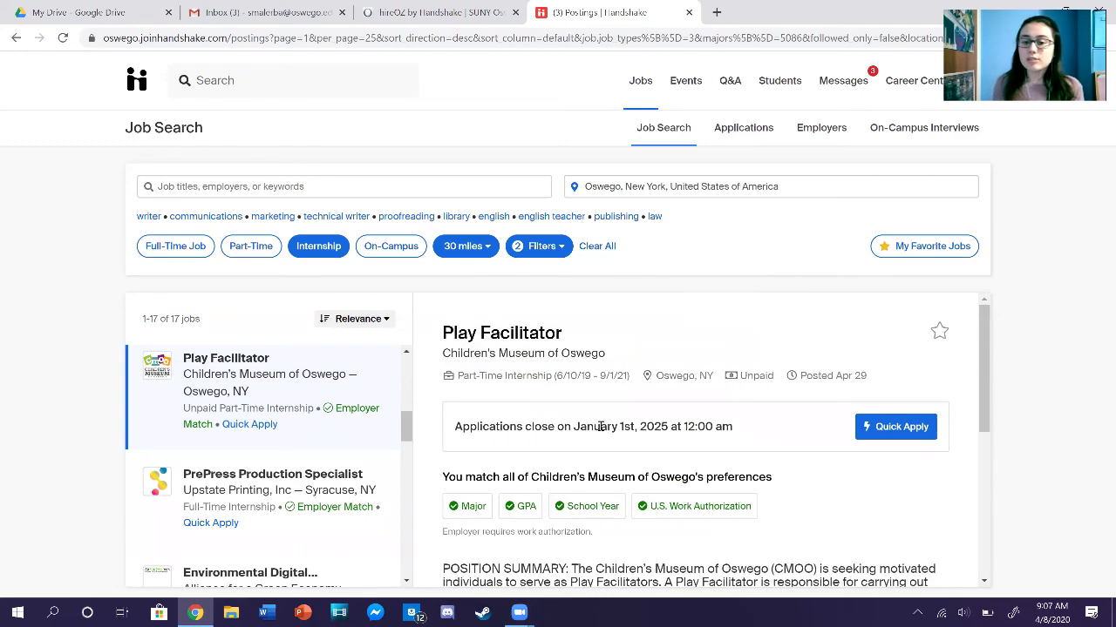